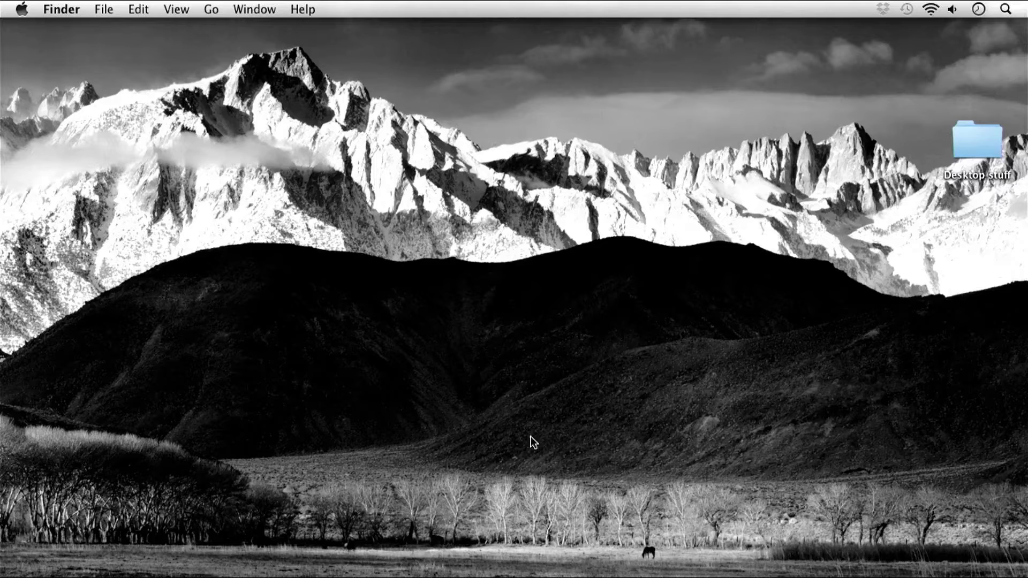
# Step: Switch to Adobe Illustrator and start a new document named Day 1 Practice
pyautogui.moveTo(527, 559)
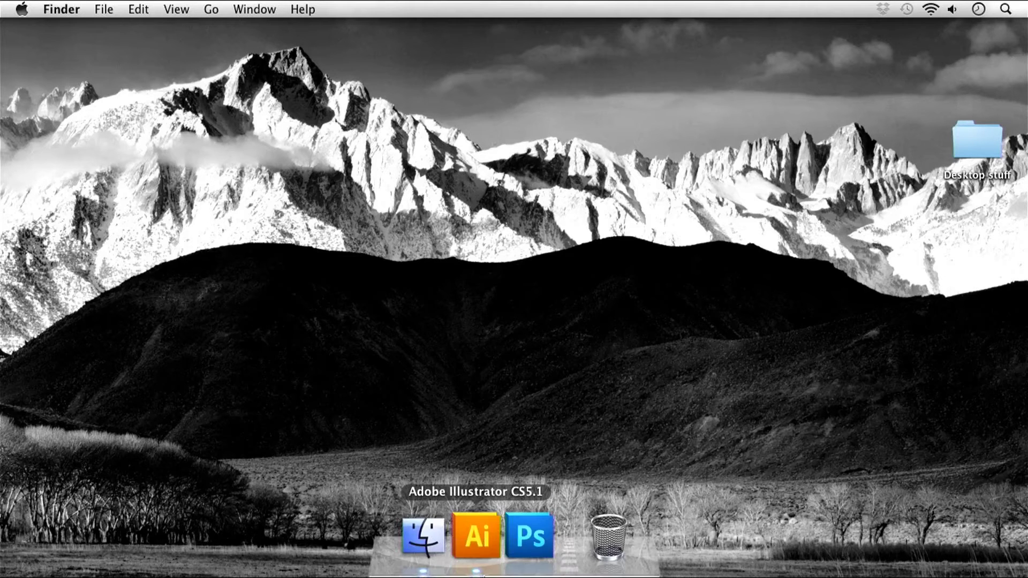
pyautogui.click(477, 532)
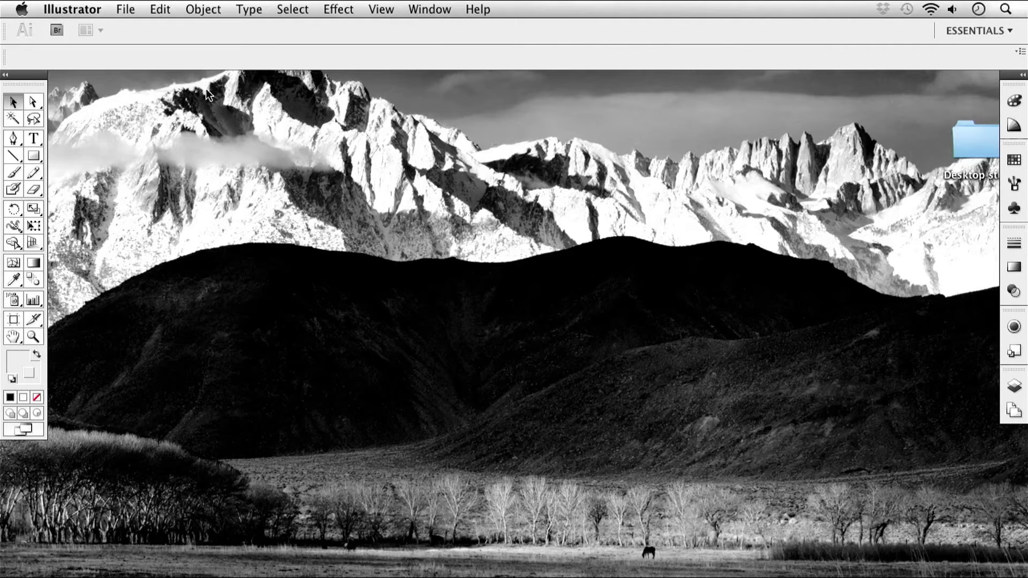
pyautogui.click(124, 12)
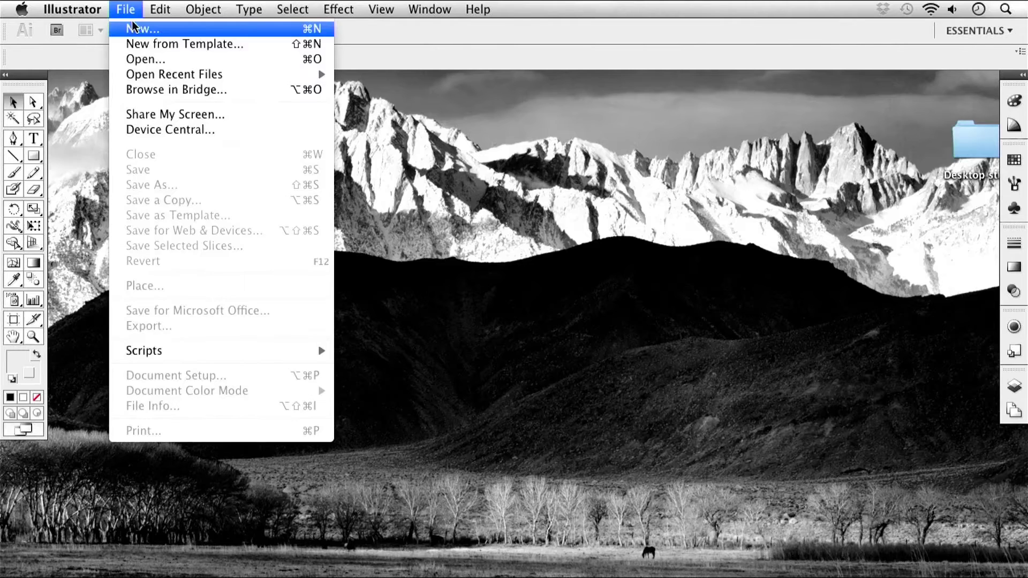
pyautogui.click(133, 30)
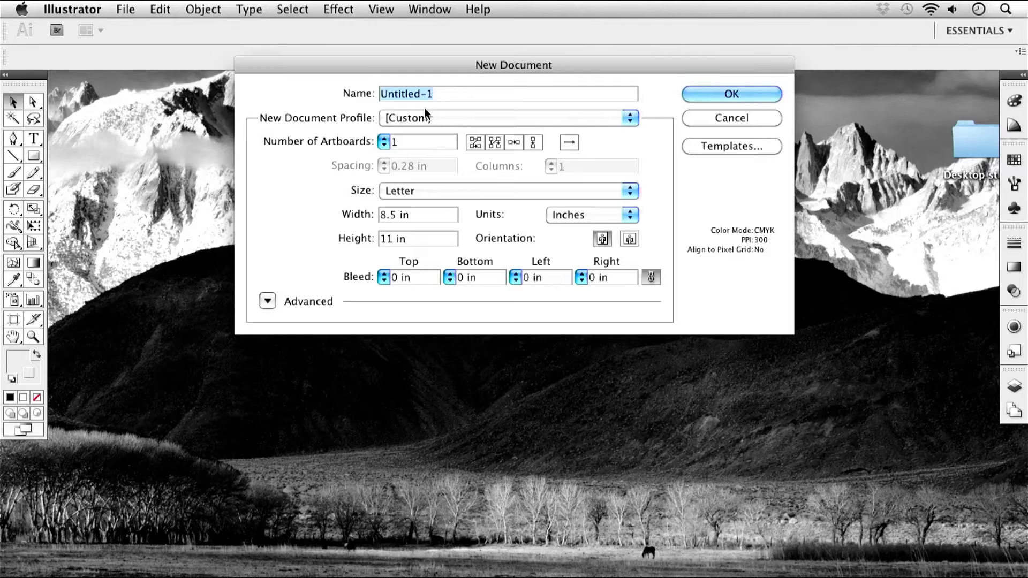
pyautogui.write('Day 1 Practiv')
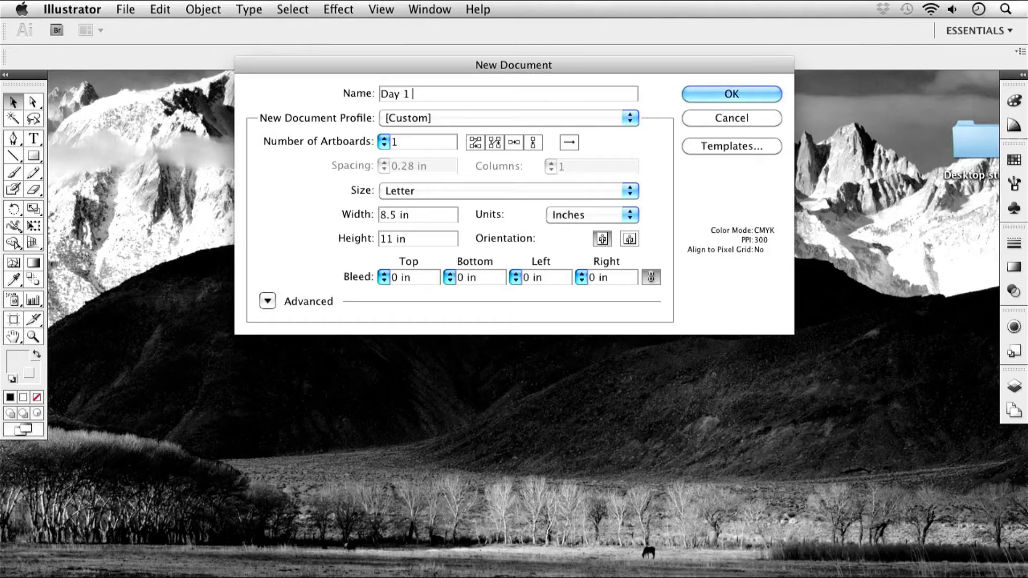
pyautogui.press('BackSpace')
pyautogui.write('ce')
# Step: Try points as the document units, return them to inches, and create the Letter-size portrait document
pyautogui.click(608, 213)
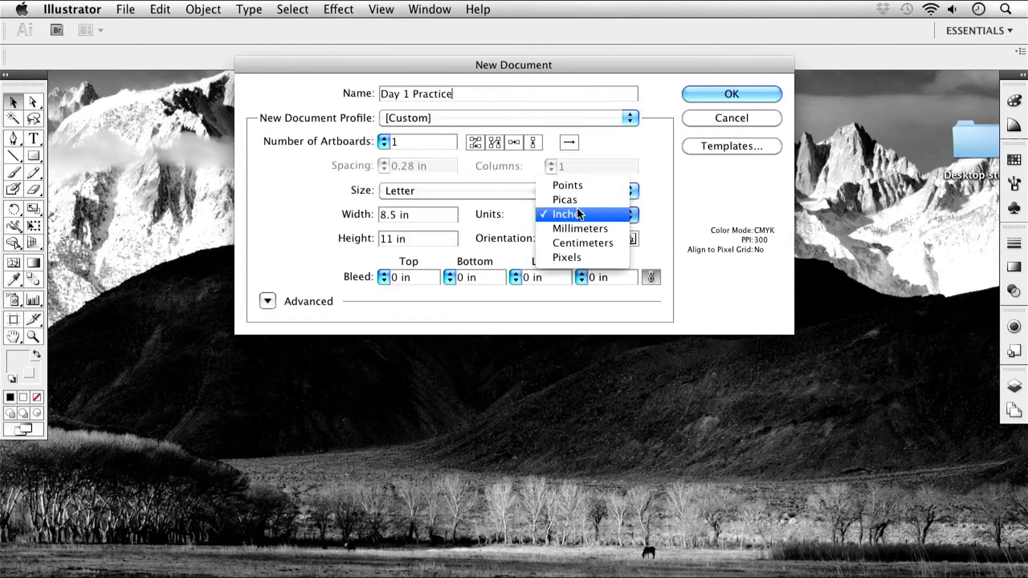
pyautogui.click(577, 186)
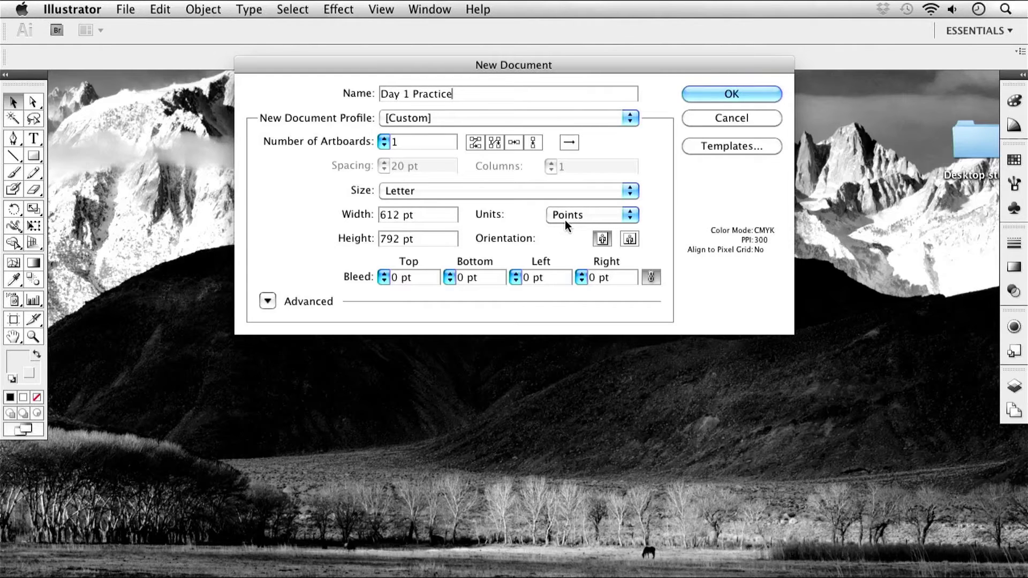
pyautogui.click(607, 212)
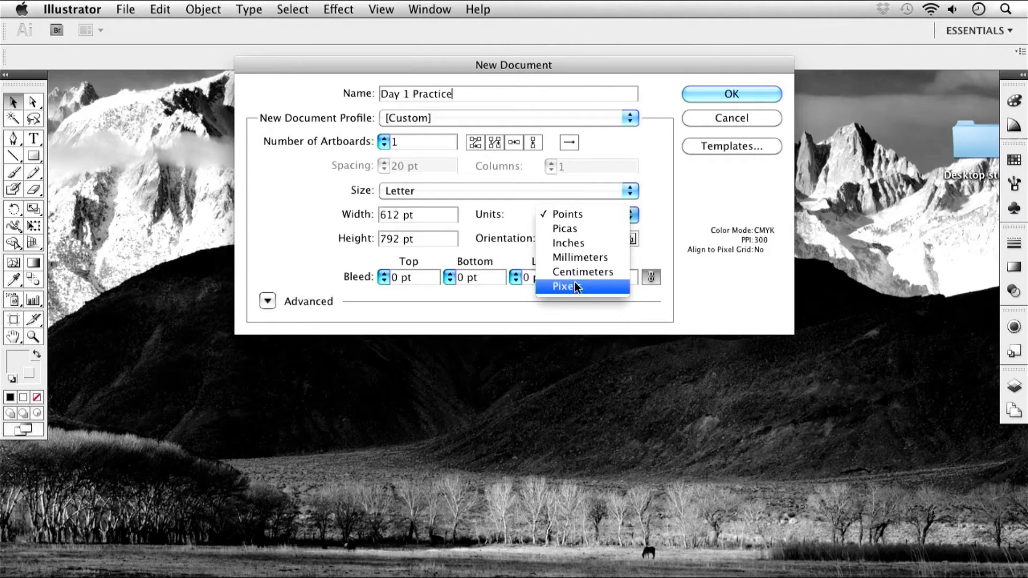
pyautogui.click(560, 245)
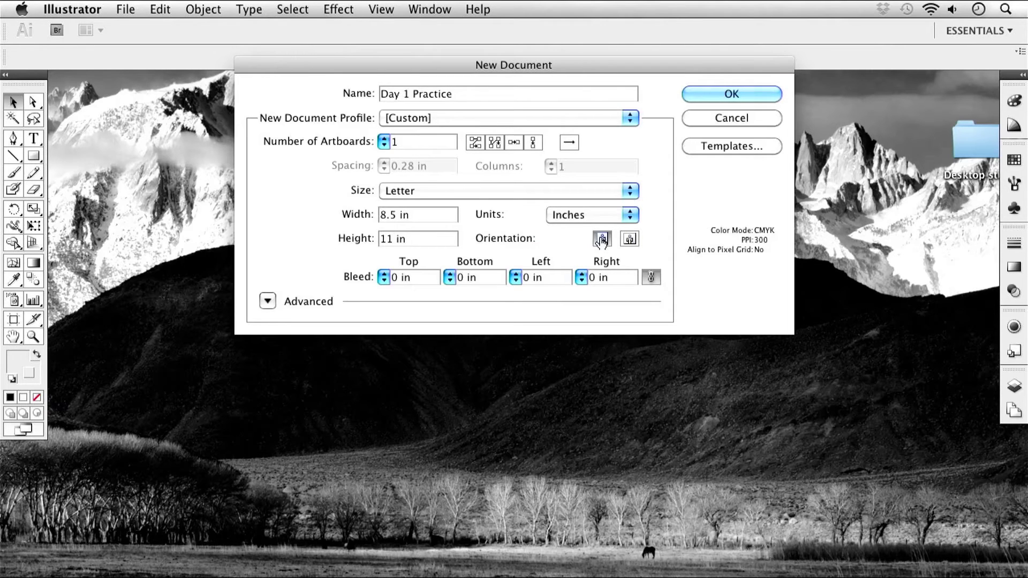
pyautogui.click(729, 94)
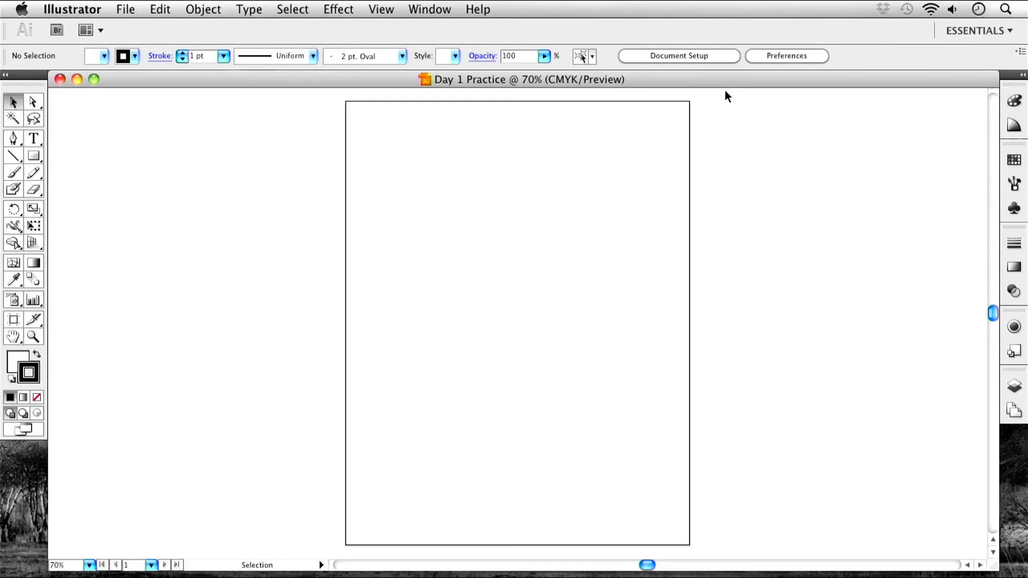
# Step: Save the document to the Desktop as Day 1 Practice.ai in Illustrator CS5 format with the default options
pyautogui.press('super+s')
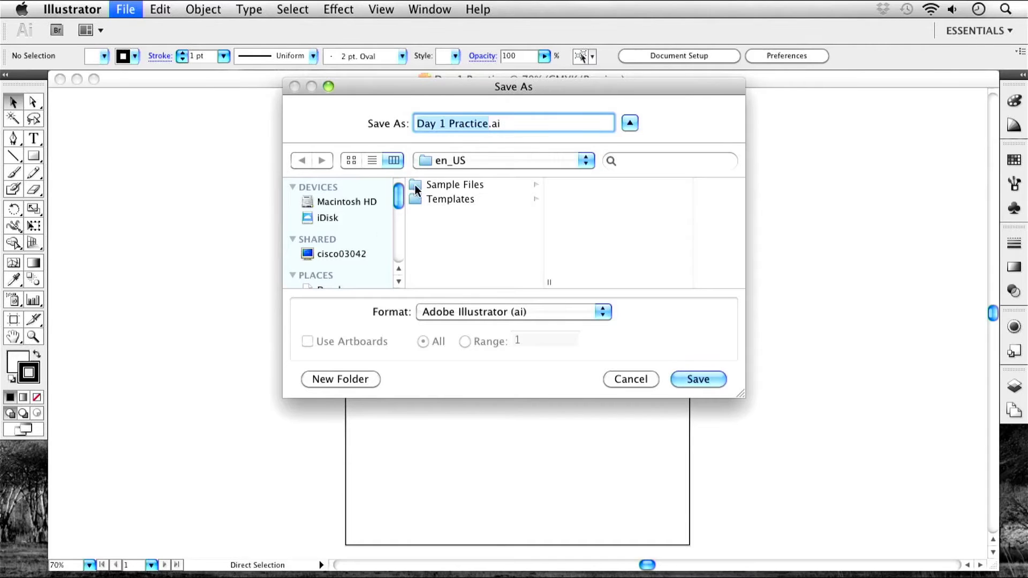
pyautogui.moveTo(399, 195); pyautogui.dragTo(401, 230)
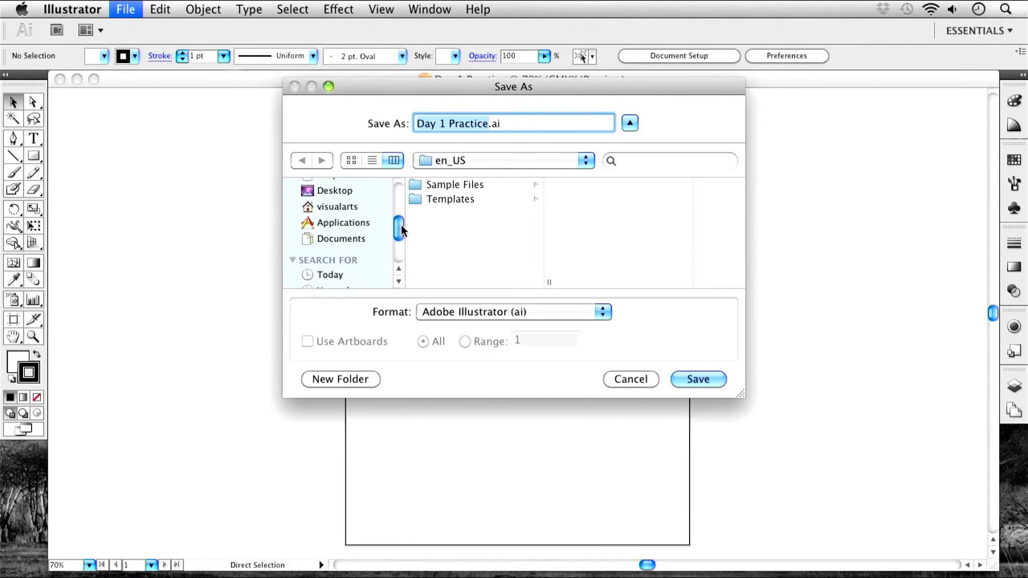
pyautogui.click(329, 190)
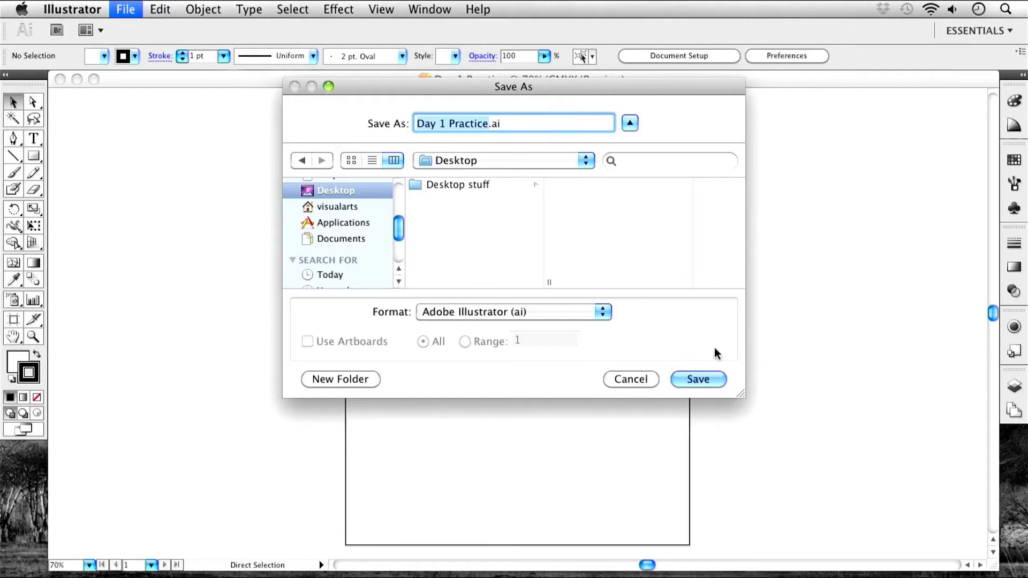
pyautogui.click(686, 378)
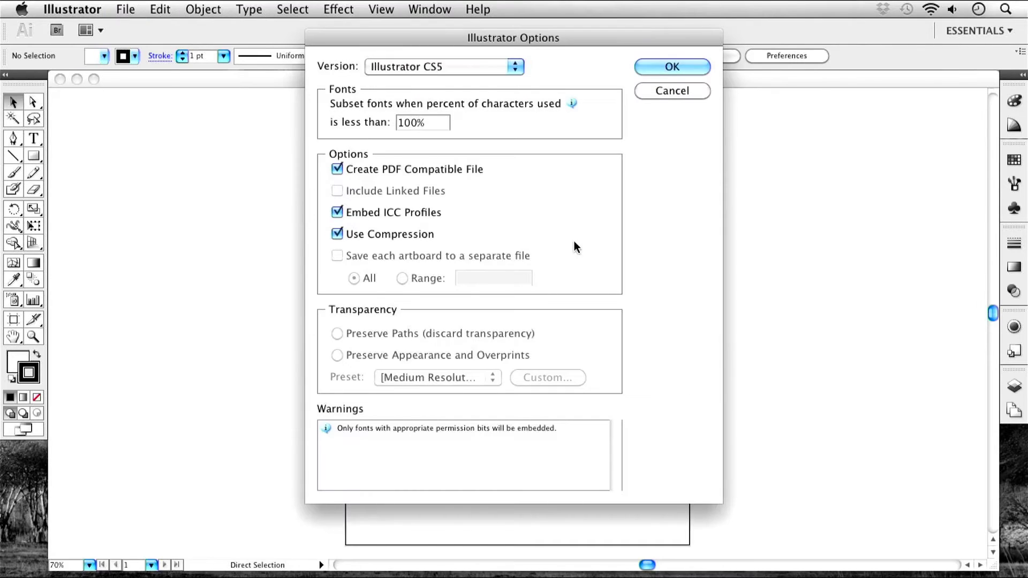
pyautogui.click(670, 66)
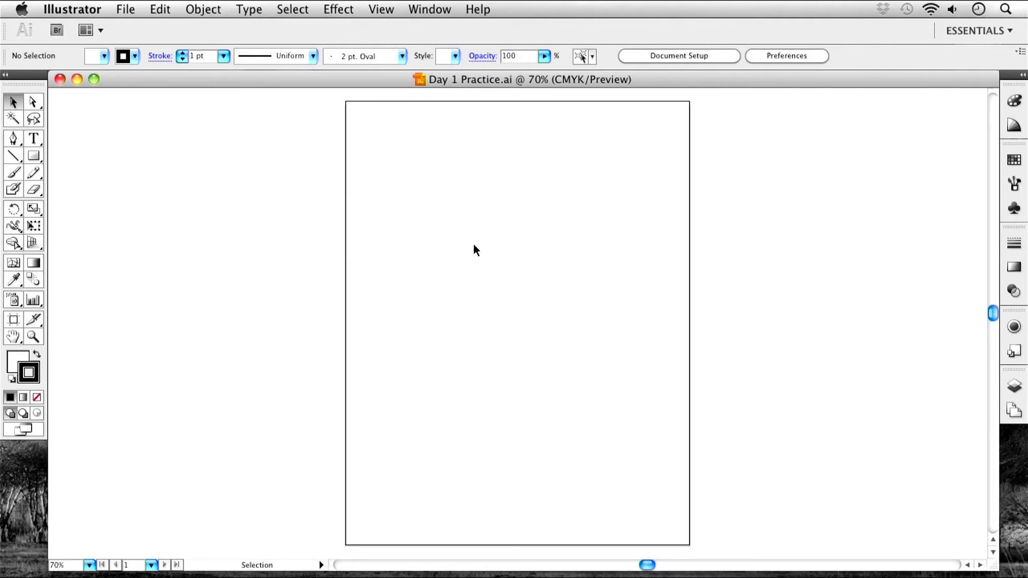
# Step: Pan the artboard sideways in the window and zoom in on it to 300%
pyautogui.press('space')
pyautogui.press('space')
pyautogui.moveTo(502, 222); pyautogui.dragTo(395, 194)
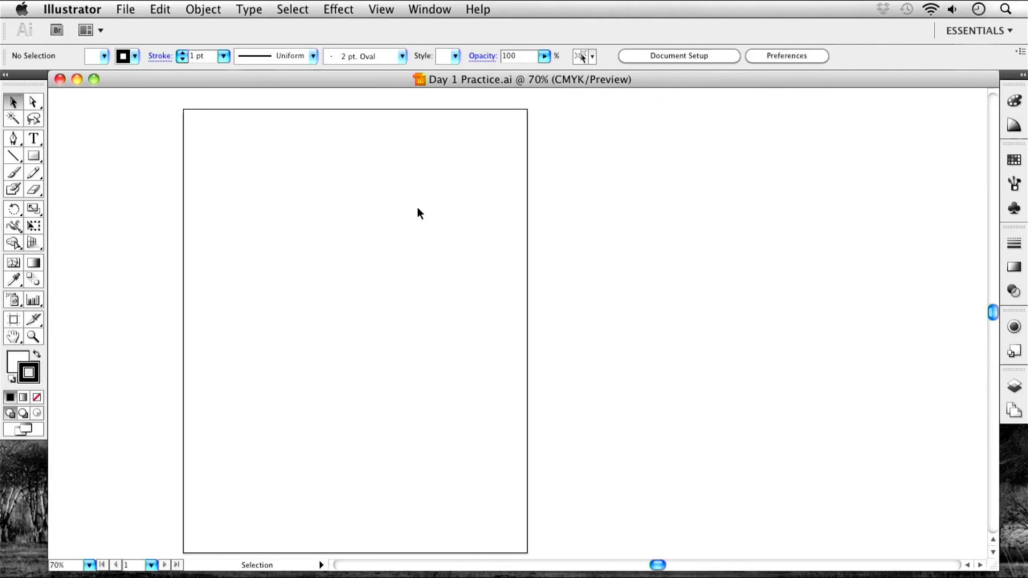
pyautogui.press('a')
pyautogui.press('super+equal')
pyautogui.press('super+equal')
pyautogui.press('super+equal')
pyautogui.press('super+equal')
pyautogui.press('super+equal')
pyautogui.press('super+equal')
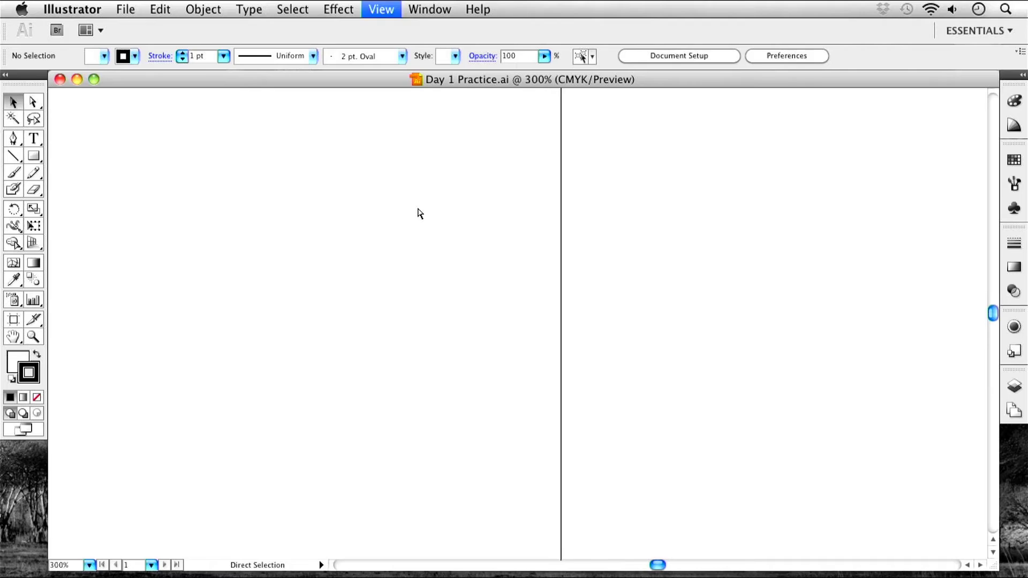
# Step: Zoom out to 8.33% to view the whole artboard from far away
pyautogui.press('super+minus')
pyautogui.press('super+minus')
pyautogui.press('super+minus')
pyautogui.press('super+minus')
pyautogui.press('super+minus')
pyautogui.press('super+minus')
pyautogui.press('super+minus')
pyautogui.press('super+minus')
pyautogui.press('super+minus')
pyautogui.press('super+minus')
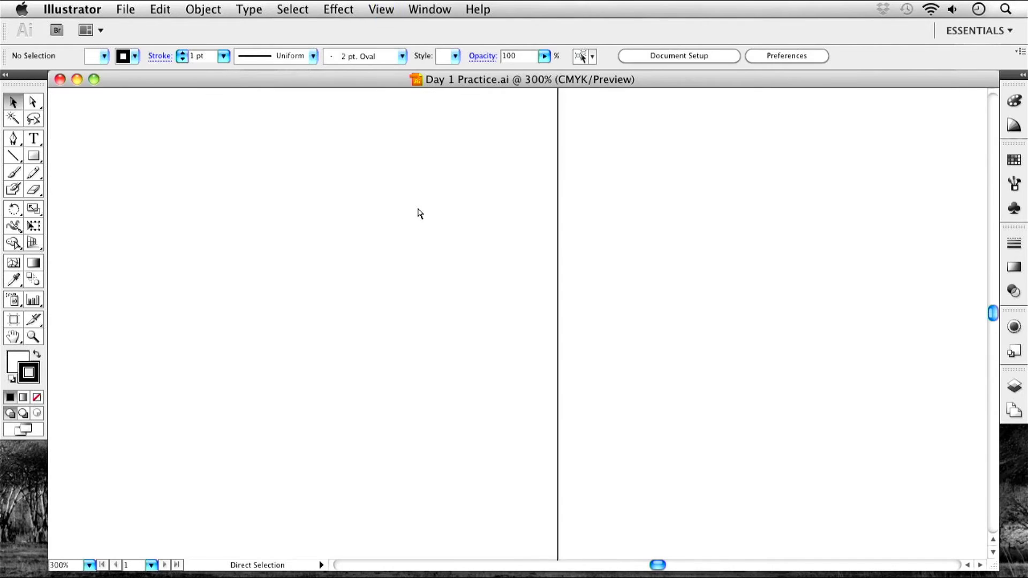
pyautogui.press('super+minus')
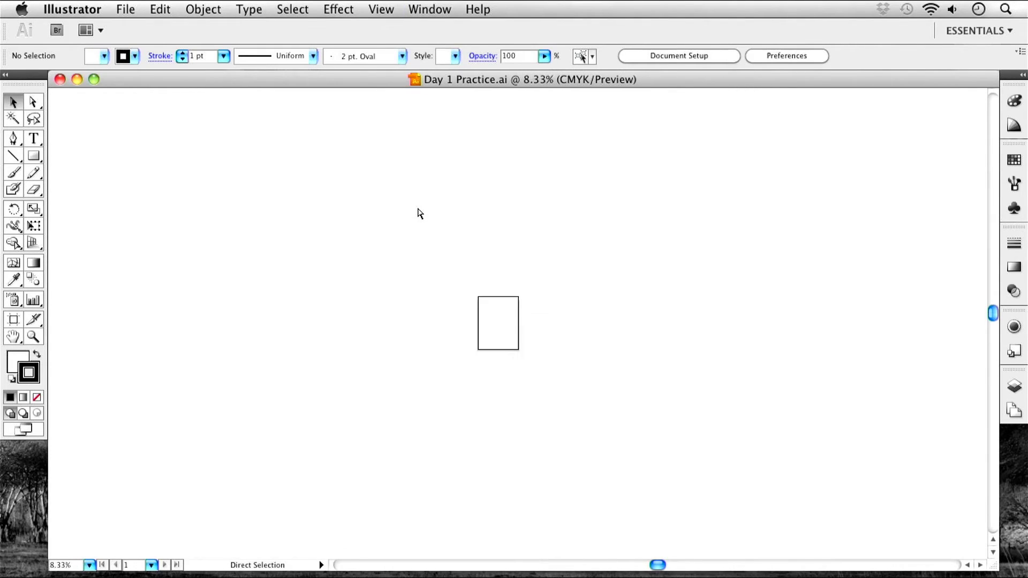
# Step: Zoom in on the artboard's edge to 1600%
pyautogui.press('super+equal')
pyautogui.press('super+equal')
pyautogui.press('super+equal')
pyautogui.press('super+equal')
pyautogui.press('super+equal')
pyautogui.press('super+equal')
pyautogui.press('super+equal')
pyautogui.press('super+equal')
pyautogui.press('super+equal')
pyautogui.press('super+equal')
pyautogui.press('super+equal')
pyautogui.press('super+equal')
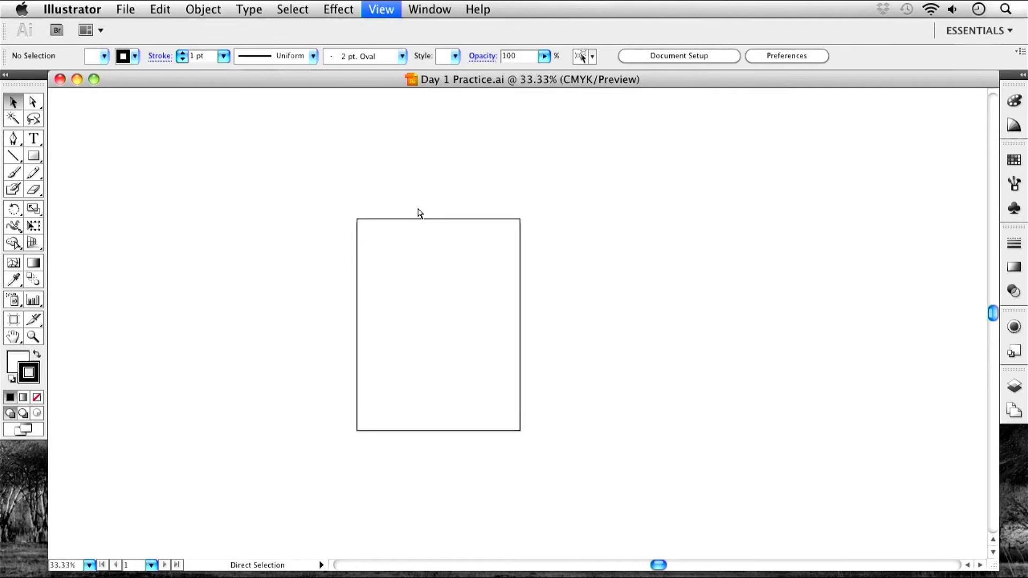
pyautogui.press('super+equal')
pyautogui.press('super+equal')
pyautogui.press('super+equal')
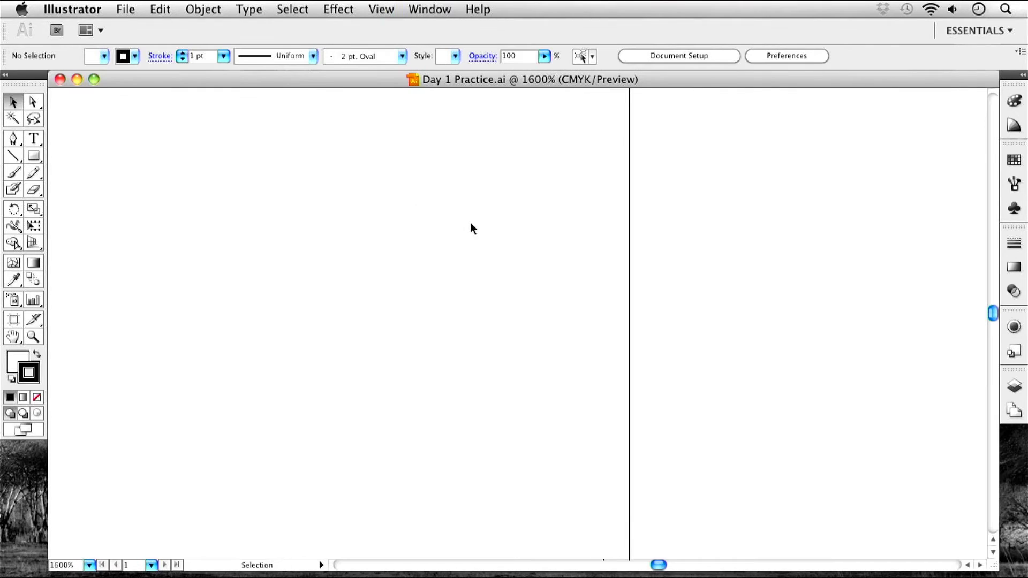
# Step: Pan well away from the artboard into the empty canvas, and fit the artboard back in the window
pyautogui.press('space')
pyautogui.moveTo(707, 266); pyautogui.dragTo(335, 264)
pyautogui.moveTo(827, 244); pyautogui.dragTo(348, 259)
pyautogui.moveTo(916, 225); pyautogui.dragTo(525, 234)
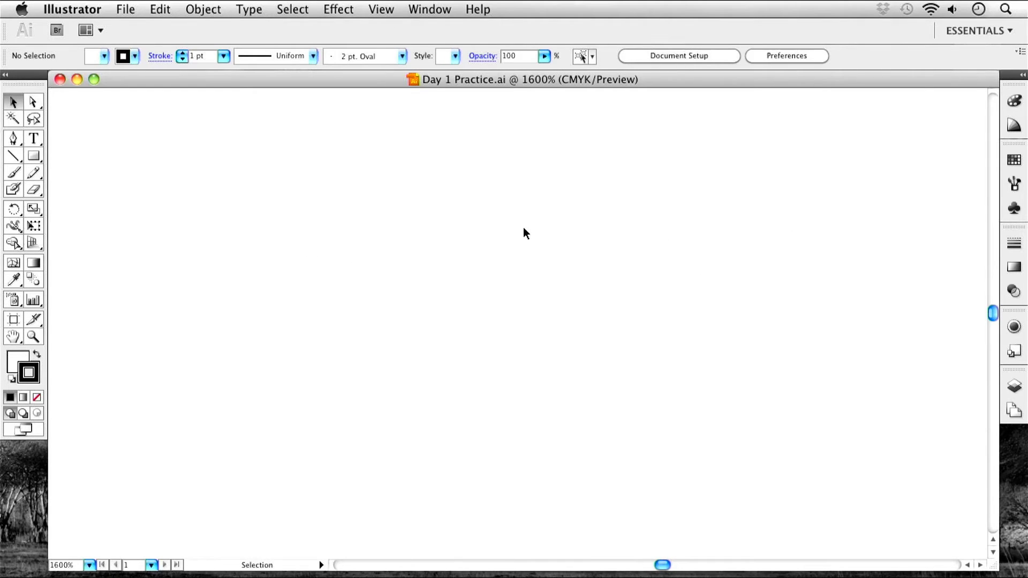
pyautogui.press('a')
pyautogui.press('super+0')
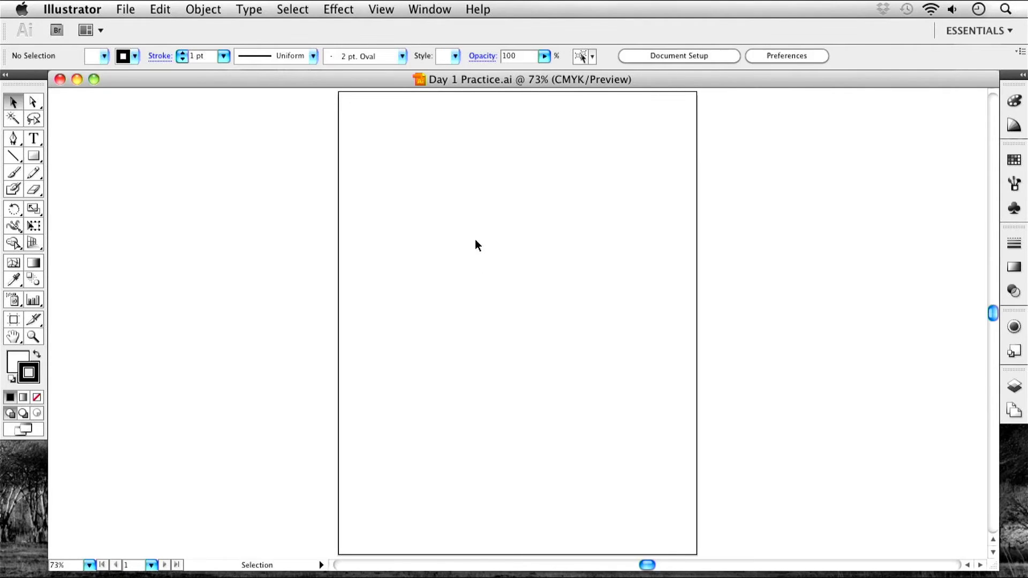
# Step: Zoom in, pan slightly and zoom out again, and refit the artboard in the window
pyautogui.press('super+equal')
pyautogui.press('super+equal')
pyautogui.press('space')
pyautogui.moveTo(342, 248); pyautogui.dragTo(392, 268)
pyautogui.press('super+minus')
pyautogui.press('super+minus')
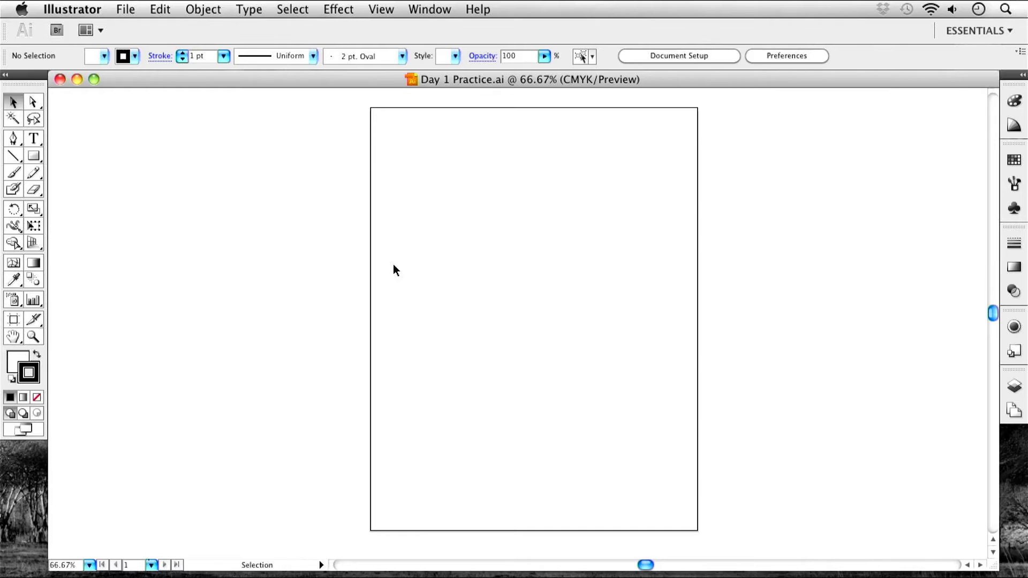
pyautogui.press('super+0')
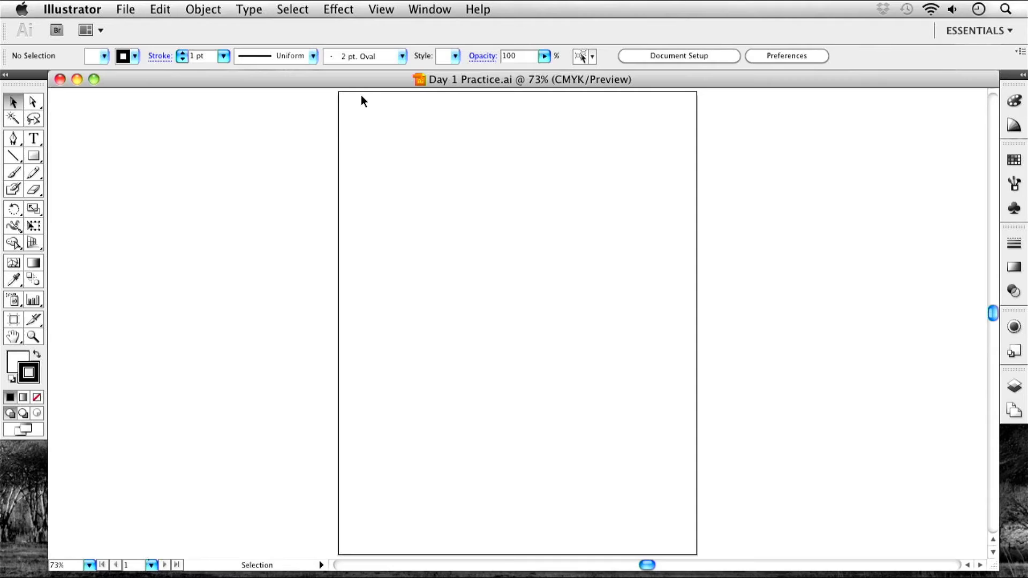
# Step: Toggle the rulers on, off and on again, and refit the artboard in the window
pyautogui.press('a')
pyautogui.press('super+r')
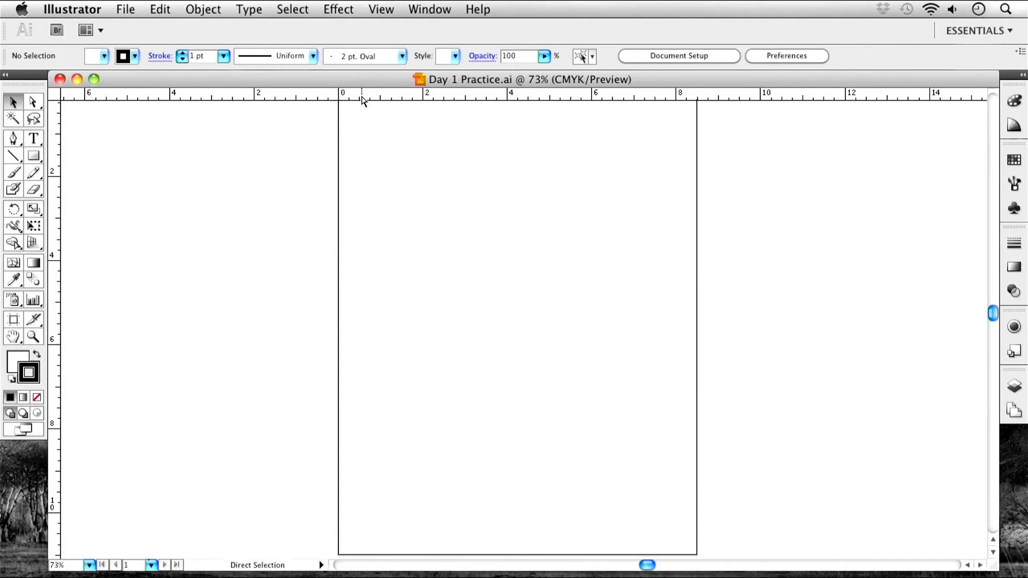
pyautogui.press('super+r')
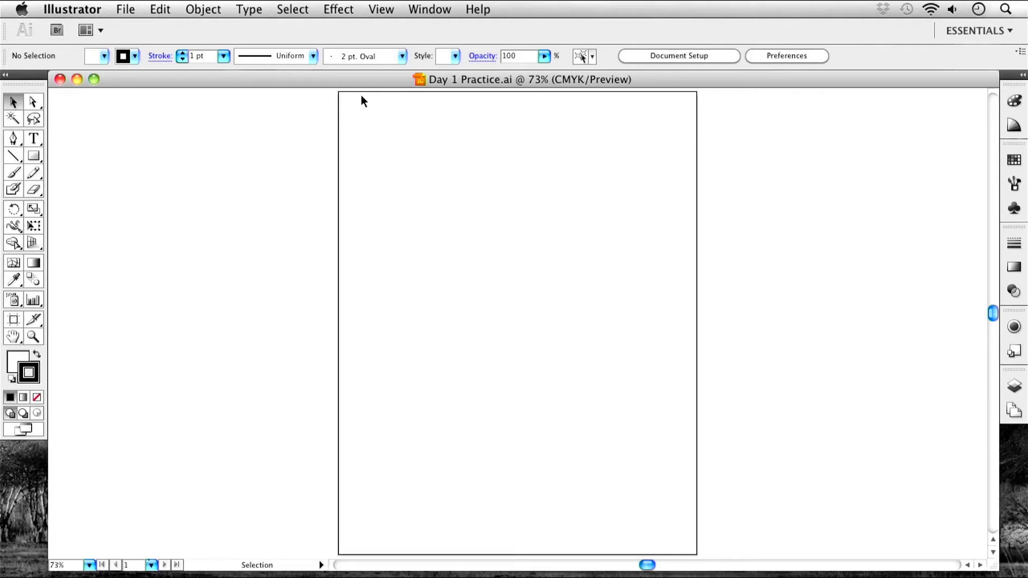
pyautogui.press('a')
pyautogui.press('super+r')
pyautogui.press('v')
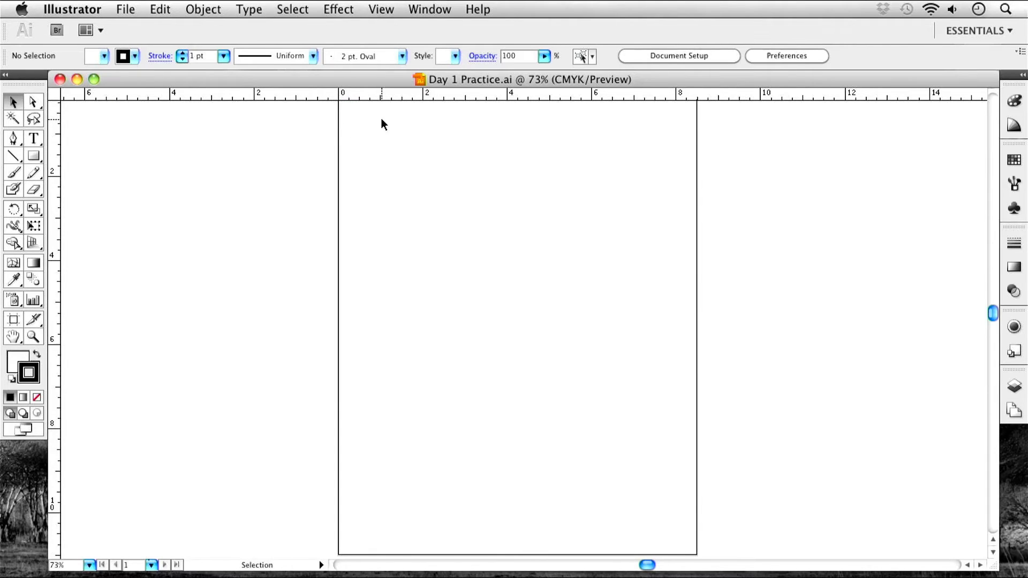
pyautogui.press('super+0')
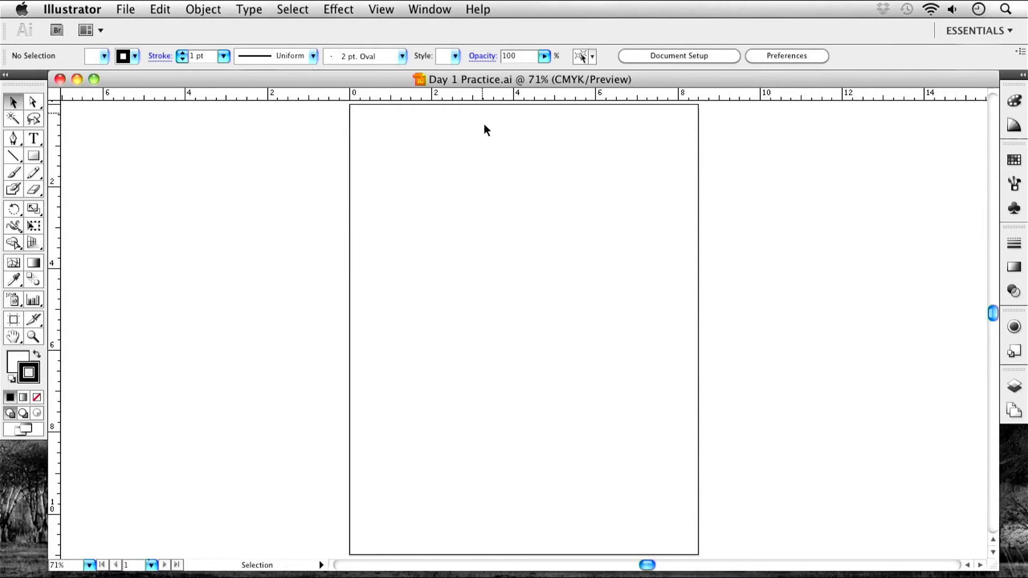
# Step: Look up the command for showing the rulers among the view options without applying it
pyautogui.press('space')
pyautogui.moveTo(644, 167); pyautogui.dragTo(676, 211)
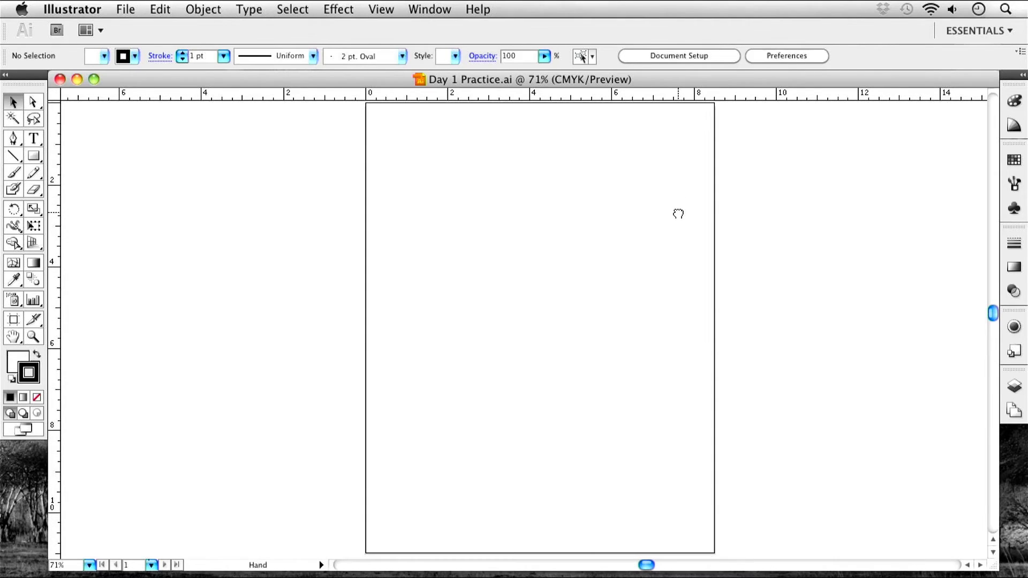
pyautogui.click(381, 10)
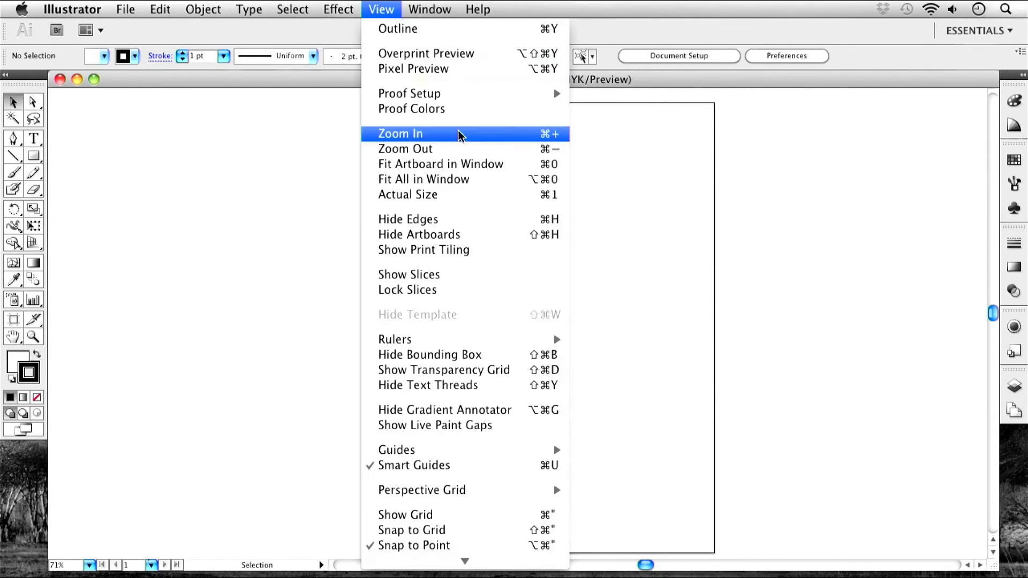
pyautogui.moveTo(548, 347)
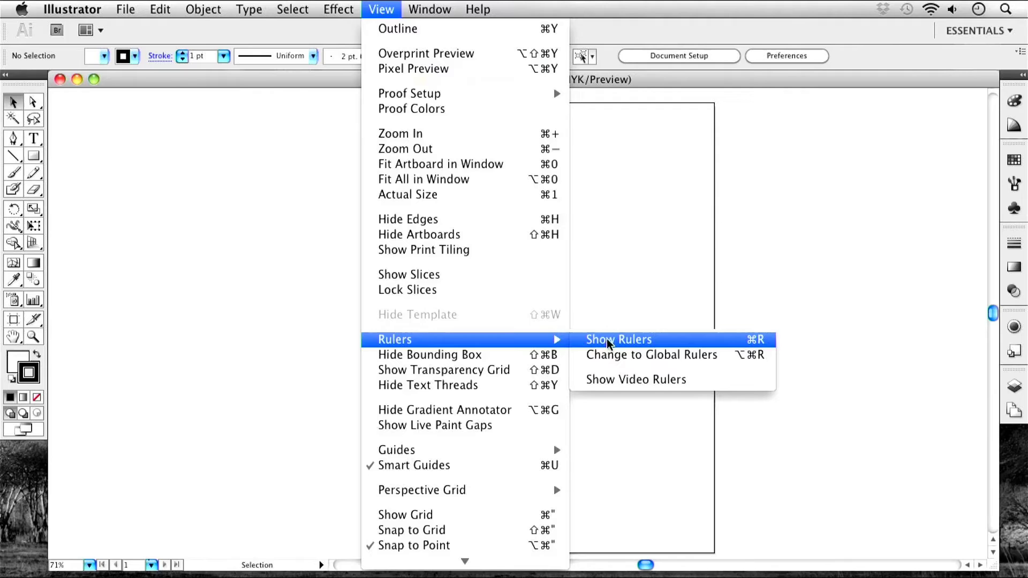
pyautogui.click(789, 249)
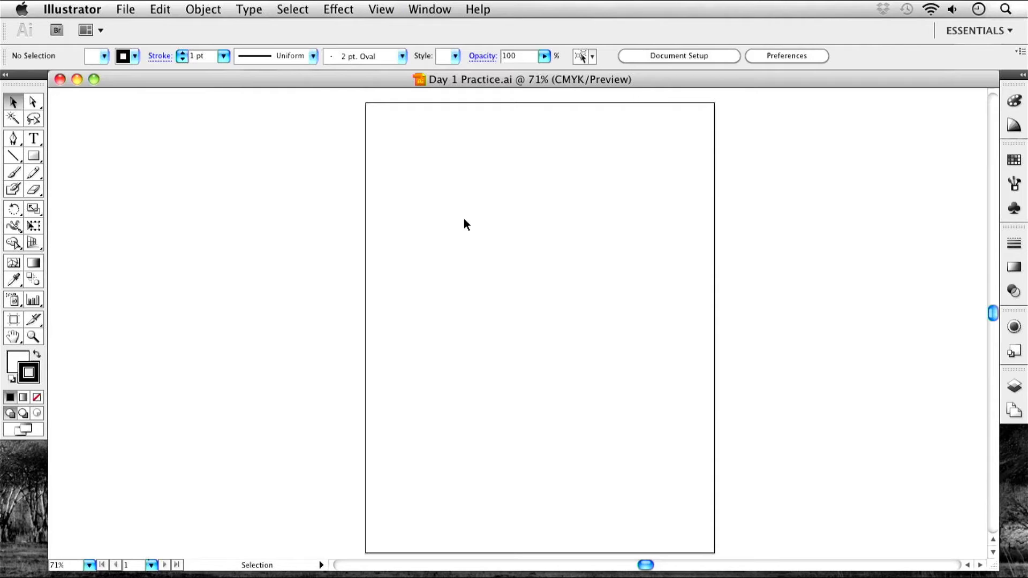
# Step: Toggle the document rulers on and off repeatedly to practise showing and hiding them
pyautogui.press('super+r')
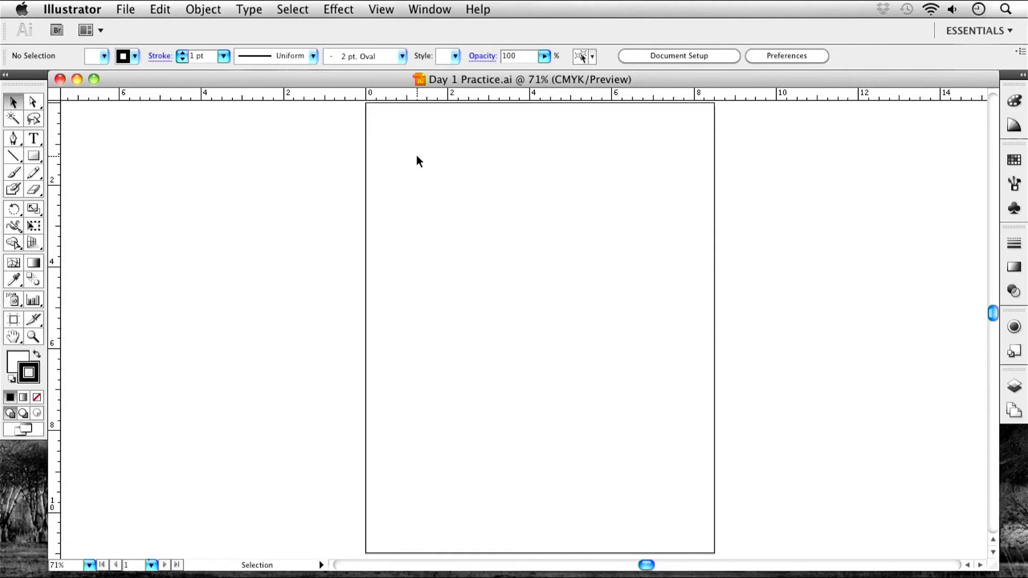
pyautogui.press('super+r')
pyautogui.press('super+r')
pyautogui.press('super+r')
pyautogui.press('super+r')
pyautogui.press('super+r')
pyautogui.press('super+r')
pyautogui.press('super+r')
pyautogui.press('super+r')
pyautogui.press('super+r')
pyautogui.press('super+r')
pyautogui.press('super+r')
pyautogui.press('super+r')
pyautogui.press('super+r')
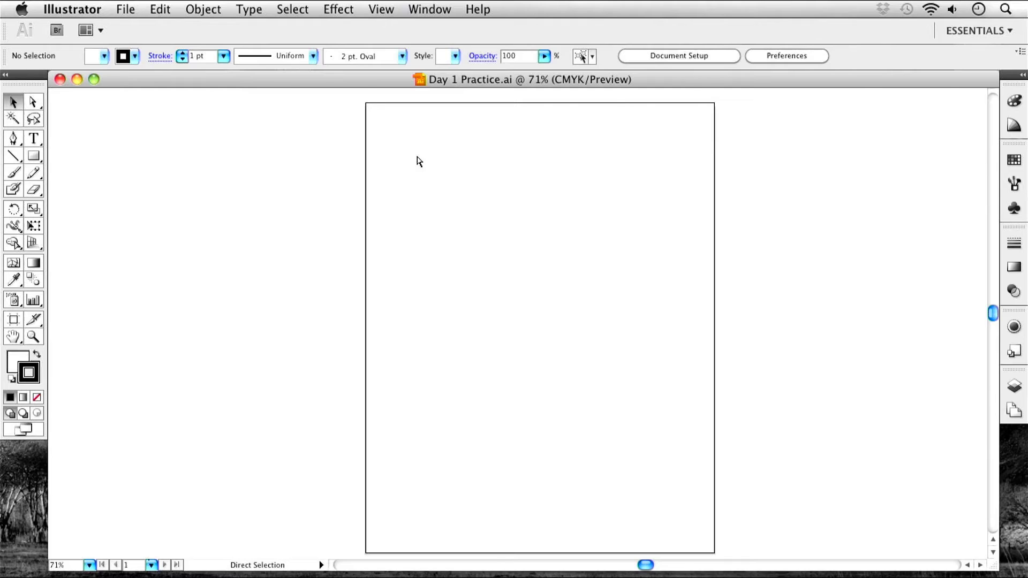
# Step: Show the rulers and place a vertical guide at 0.5 in, just inside the artboard's left edge
pyautogui.press('super+r')
pyautogui.press('super+r')
pyautogui.press('super+r')
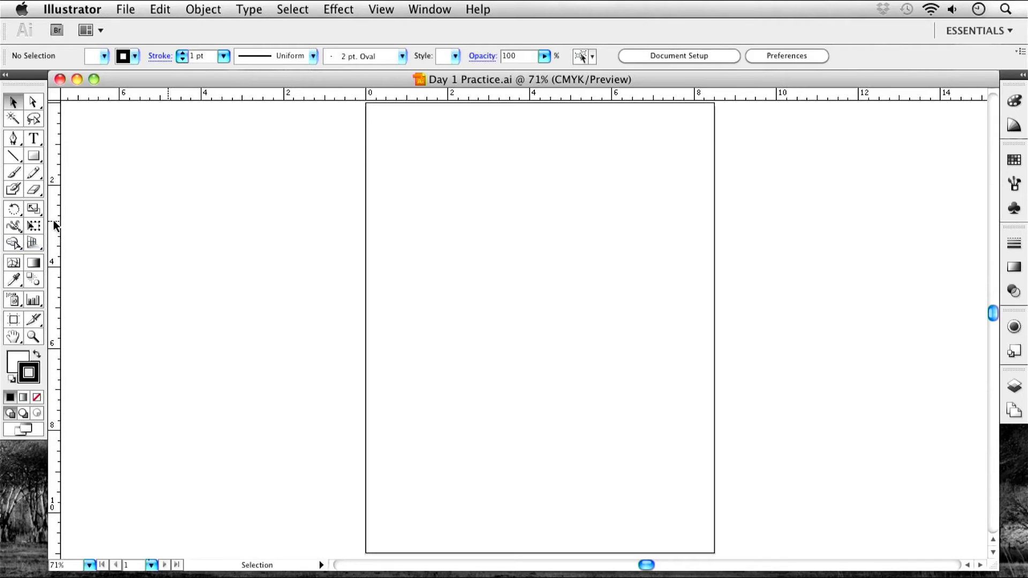
pyautogui.moveTo(54, 222); pyautogui.dragTo(393, 302)
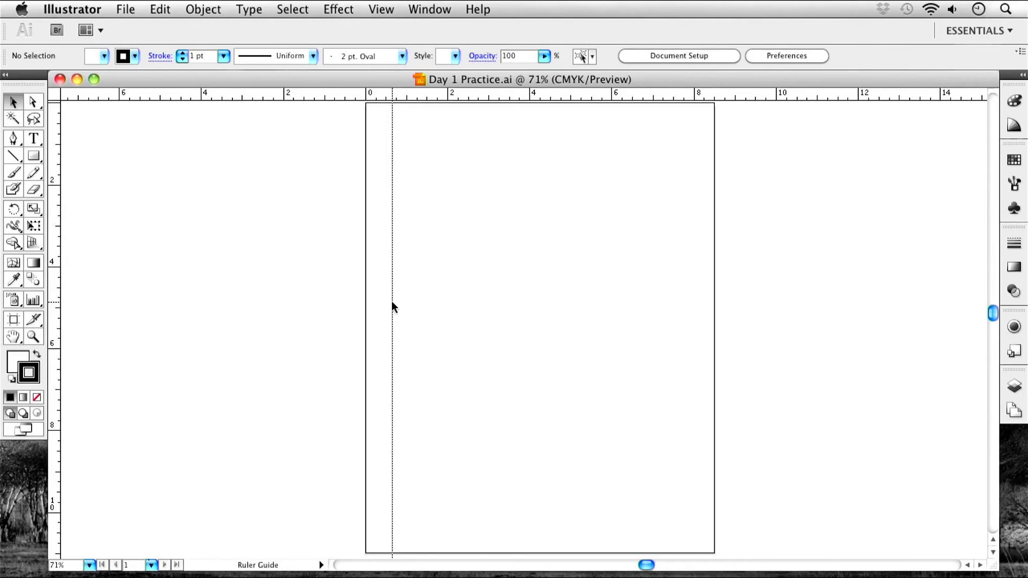
pyautogui.press('shift')
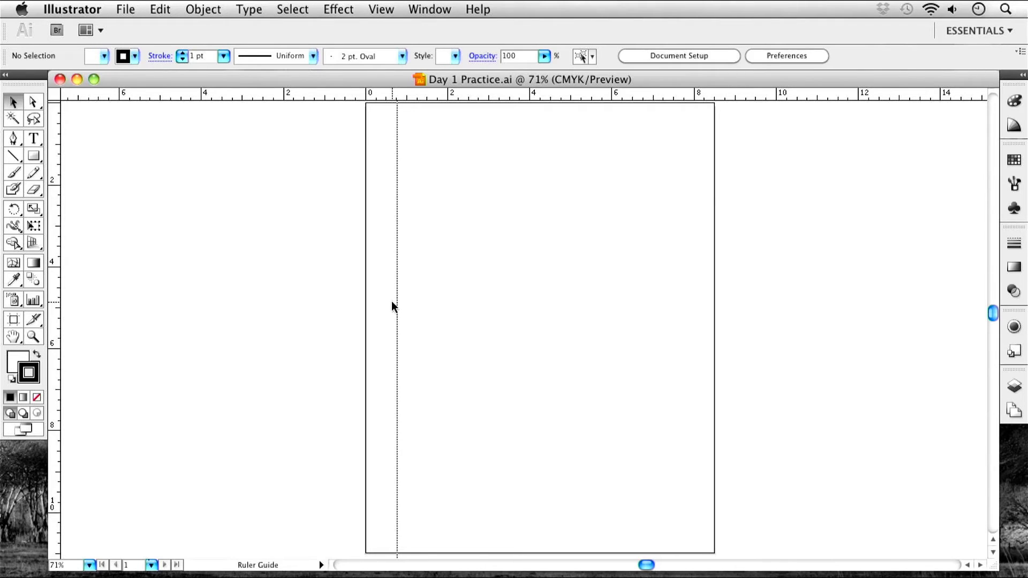
pyautogui.moveTo(392, 302)
pyautogui.mouseDown()
pyautogui.moveTo(419, 295)
pyautogui.moveTo(399, 293)
pyautogui.moveTo(447, 293)
pyautogui.moveTo(391, 287)
pyautogui.mouseUp()
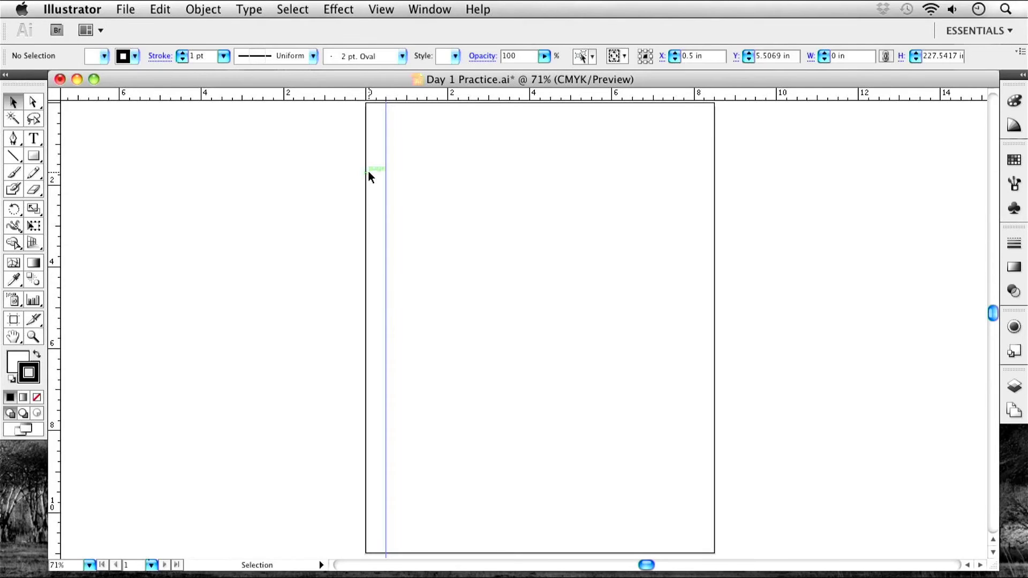
# Step: Place a vertical guide at 8 in, half an inch inside the artboard's right edge
pyautogui.press('super+equal')
pyautogui.press('super+equal')
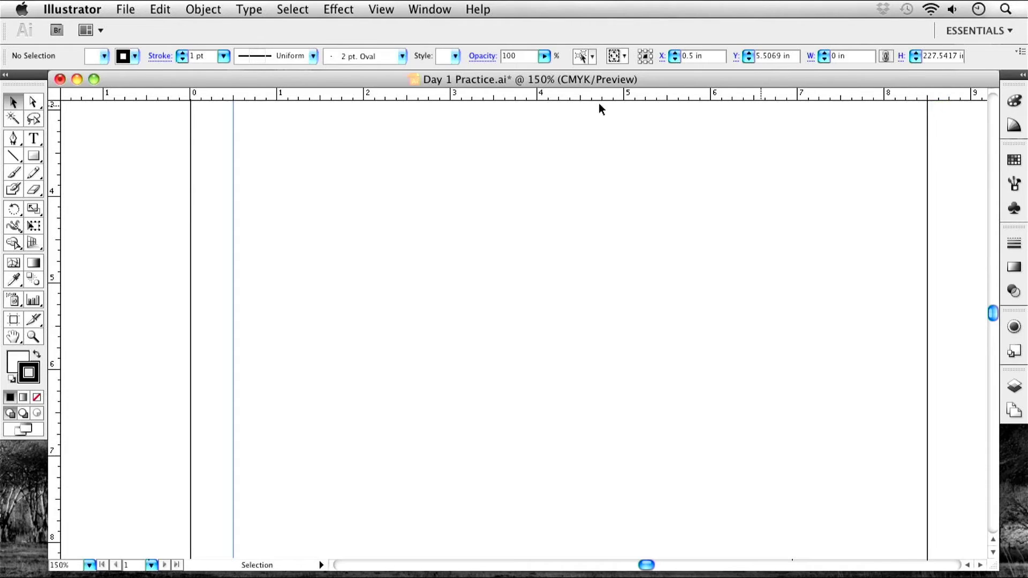
pyautogui.moveTo(55, 208); pyautogui.dragTo(883, 241)
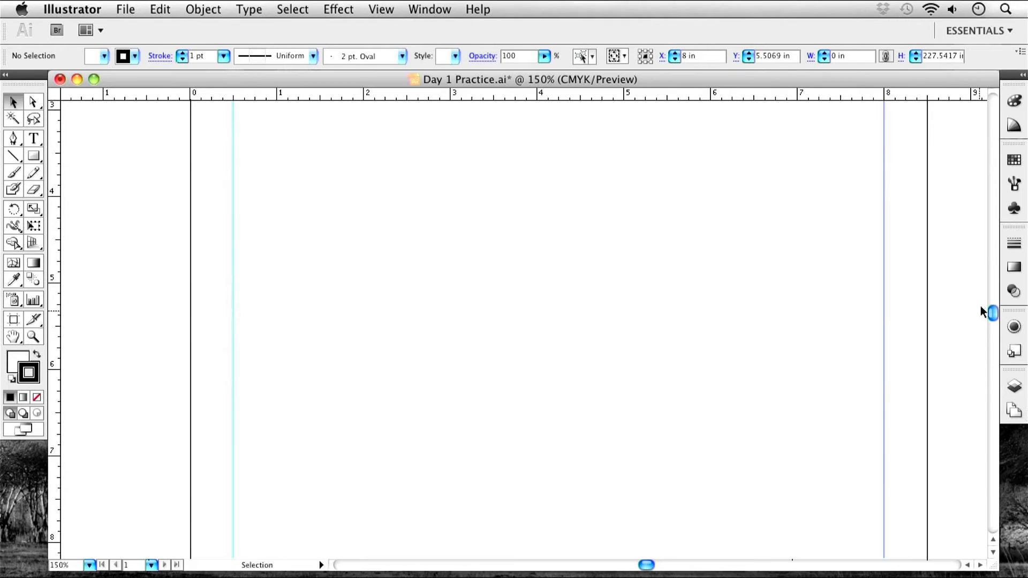
# Step: Place horizontal guides at 0.5 in and 10.5 in as top and bottom margins, and refit the artboard in the window
pyautogui.press('space')
pyautogui.moveTo(592, 138); pyautogui.dragTo(599, 435)
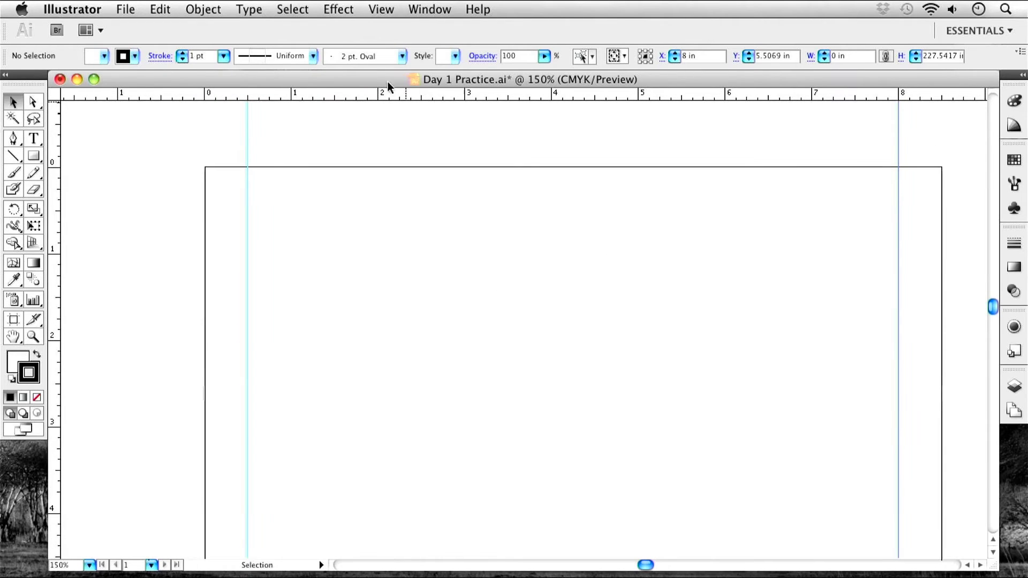
pyautogui.moveTo(378, 95); pyautogui.dragTo(387, 213)
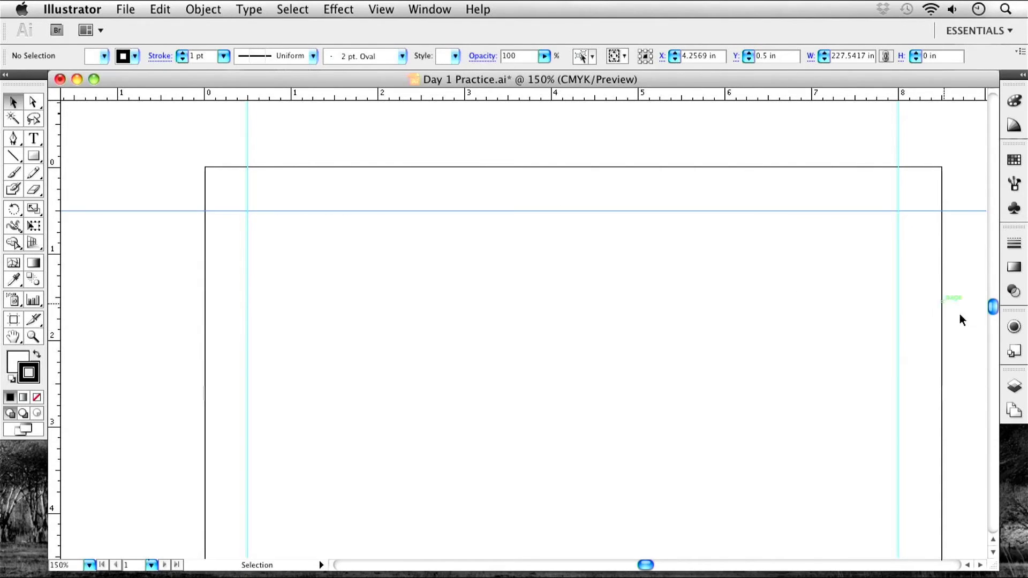
pyautogui.moveTo(988, 306); pyautogui.dragTo(991, 322)
pyautogui.moveTo(494, 100); pyautogui.dragTo(518, 312)
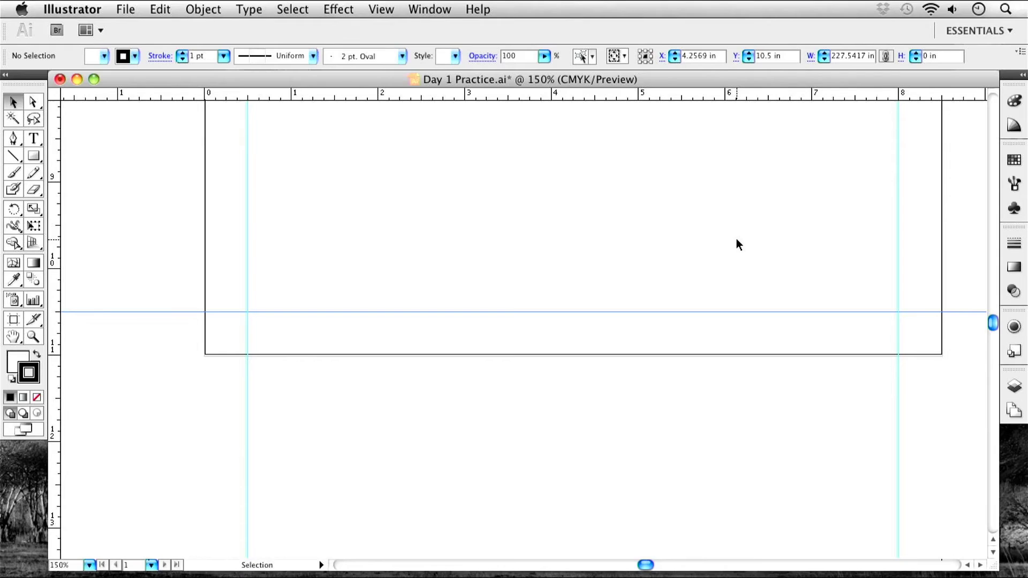
pyautogui.press('super+0')
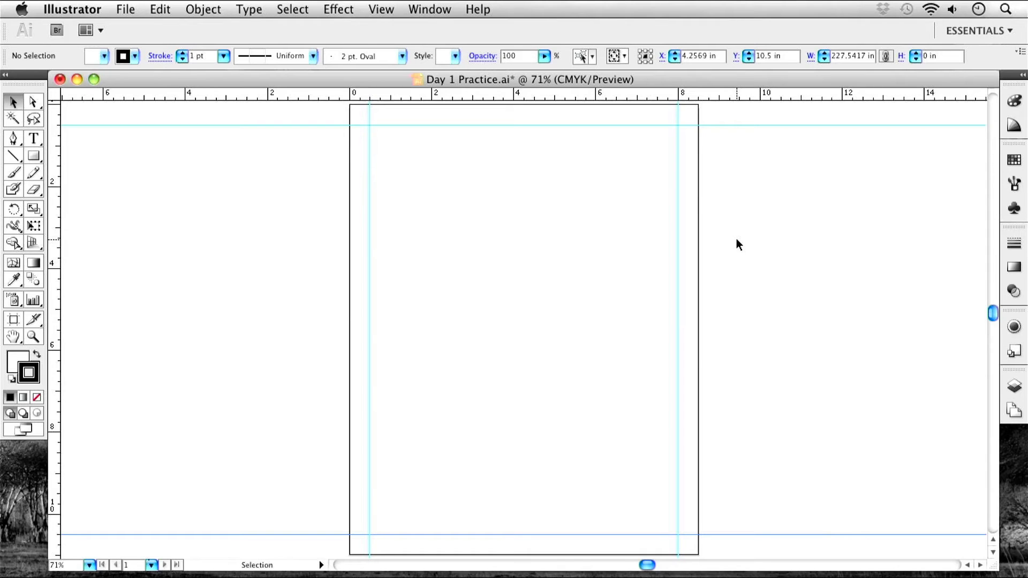
# Step: Try moving the right margin guide off the artboard twice, undoing each move
pyautogui.click(675, 187)
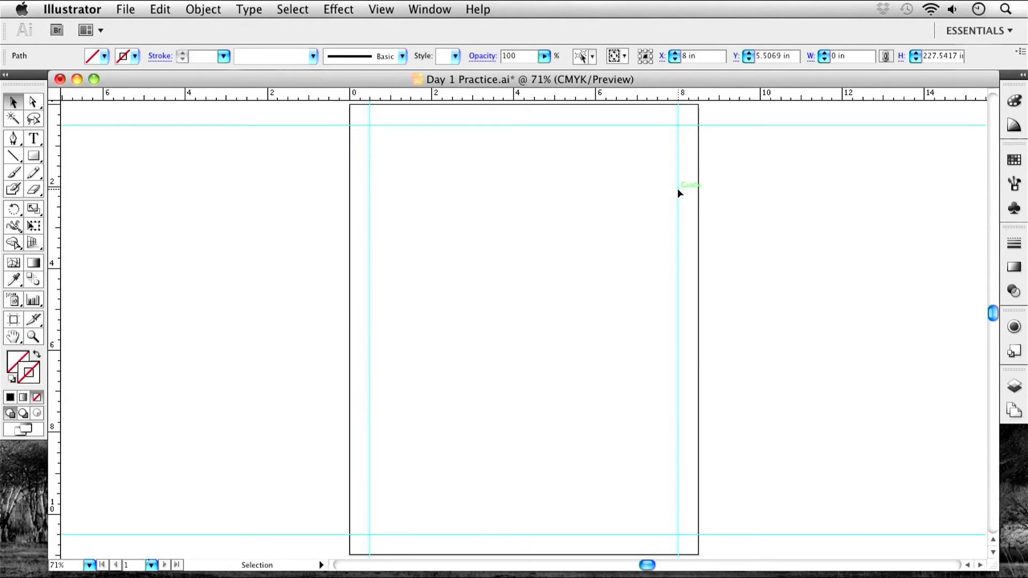
pyautogui.moveTo(680, 155); pyautogui.dragTo(826, 182)
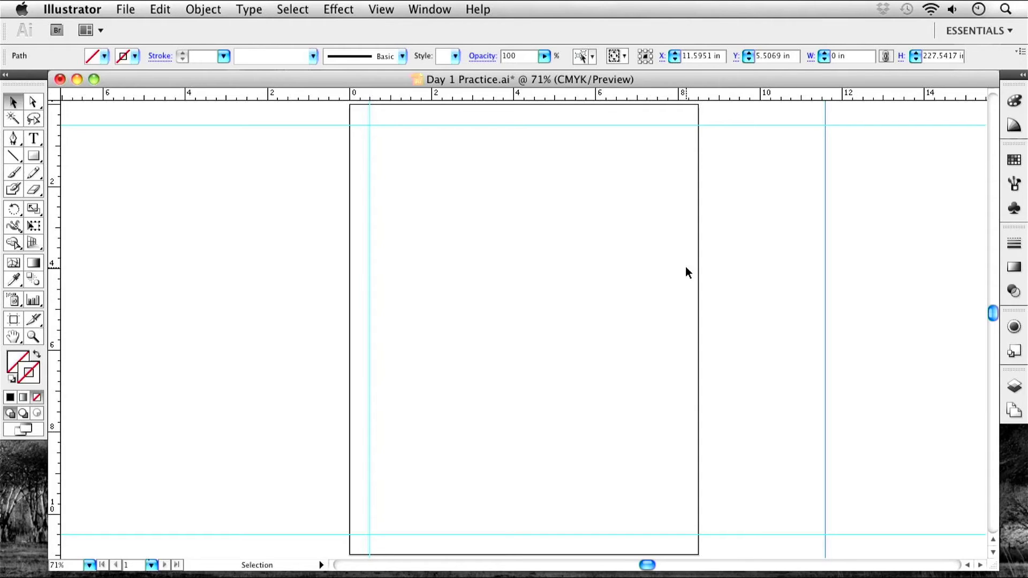
pyautogui.press('a')
pyautogui.press('super+z')
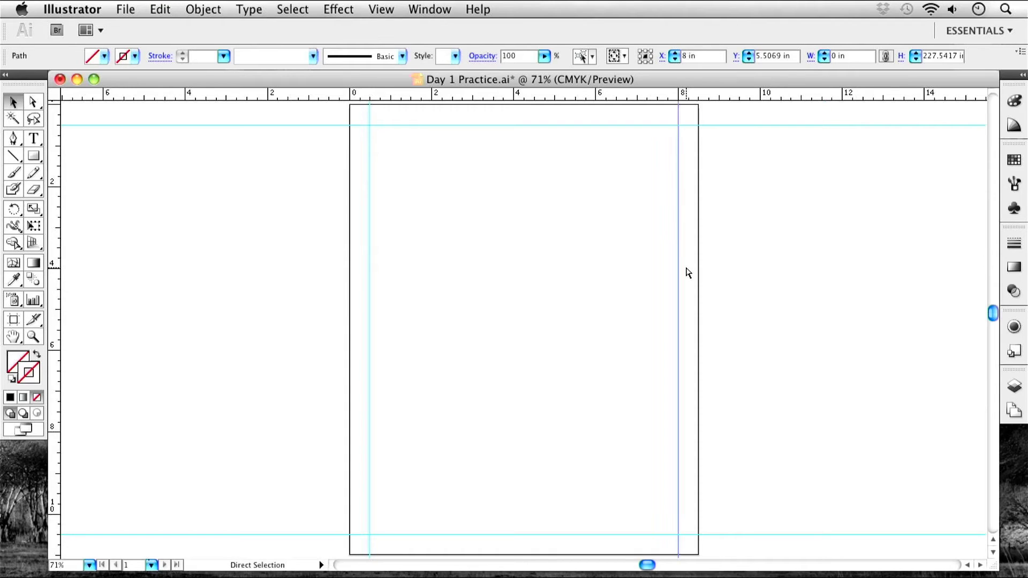
pyautogui.press('v')
pyautogui.moveTo(680, 220); pyautogui.dragTo(799, 222)
pyautogui.press('super+z')
# Step: Lock all the guides in the document so the margins cannot be moved
pyautogui.click(681, 186)
pyautogui.click(375, 10)
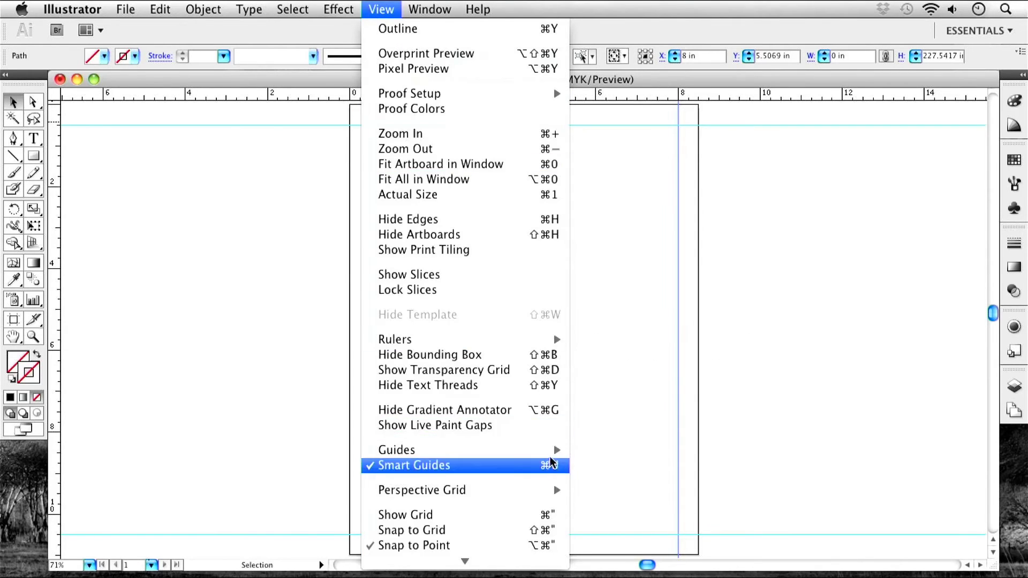
pyautogui.moveTo(551, 455)
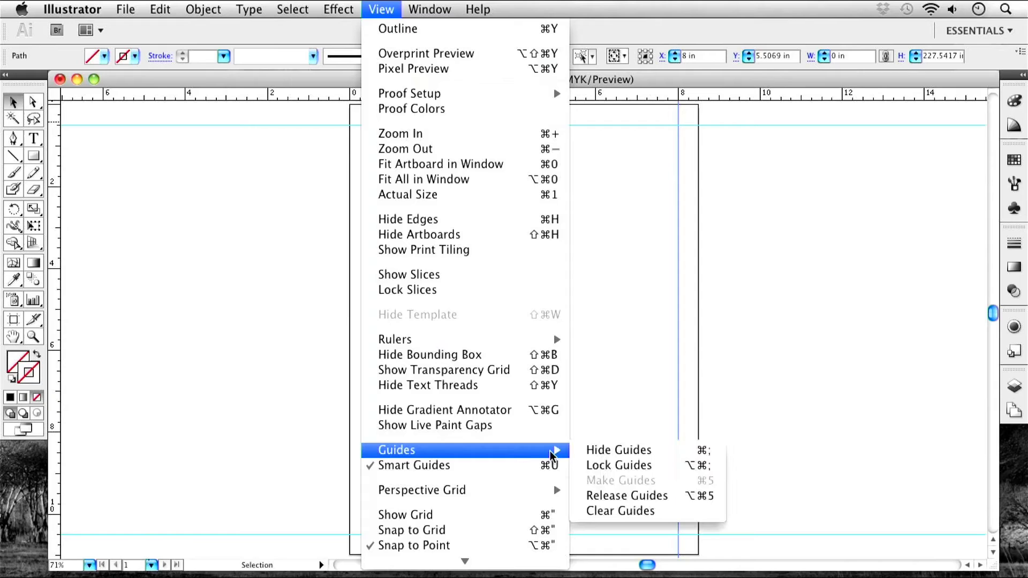
pyautogui.click(642, 466)
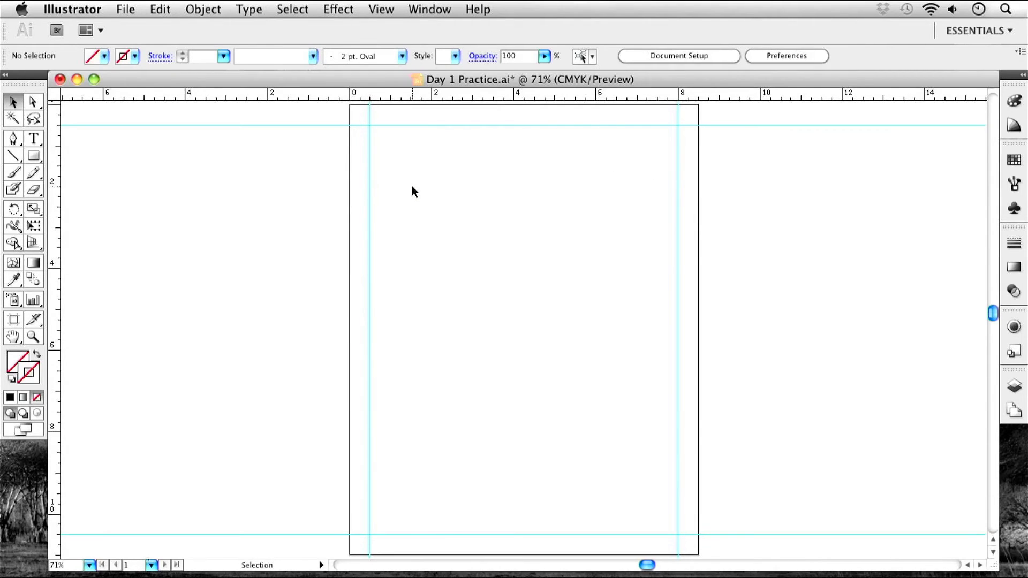
# Step: Try out a vertical guide halfway across the artboard at about 4.25 in, and undo it
pyautogui.moveTo(53, 194); pyautogui.dragTo(54, 219)
pyautogui.moveTo(544, 236)
pyautogui.mouseDown()
pyautogui.moveTo(528, 232)
pyautogui.moveTo(532, 200)
pyautogui.moveTo(521, 243)
pyautogui.moveTo(543, 239)
pyautogui.moveTo(527, 238)
pyautogui.mouseUp()
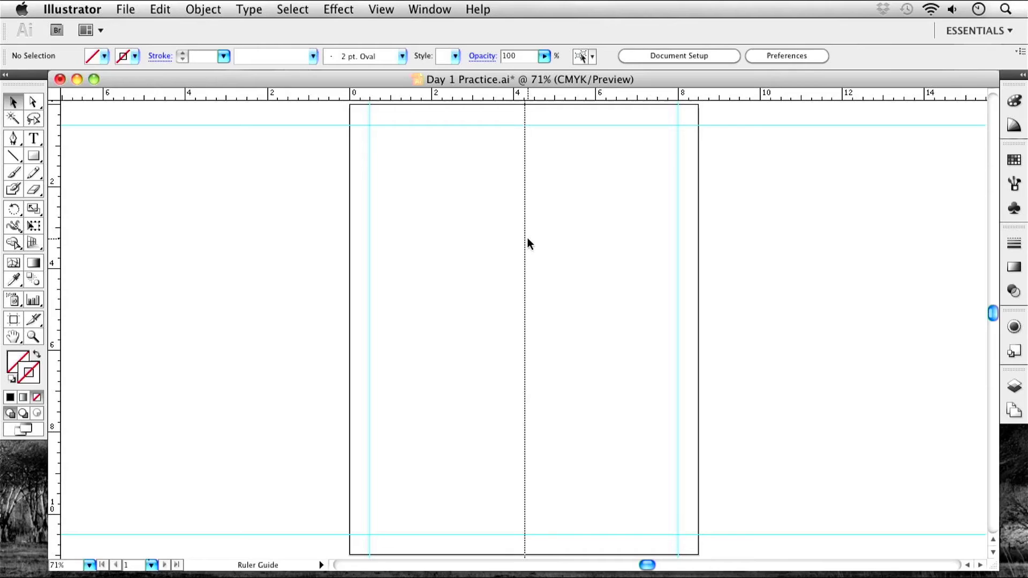
pyautogui.moveTo(528, 238); pyautogui.dragTo(527, 238)
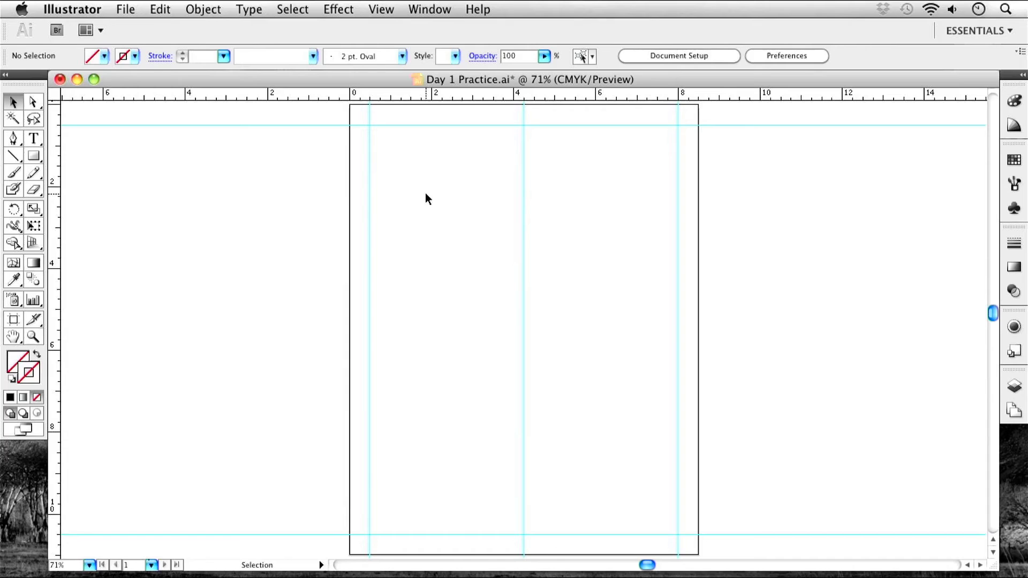
pyautogui.press('super+z')
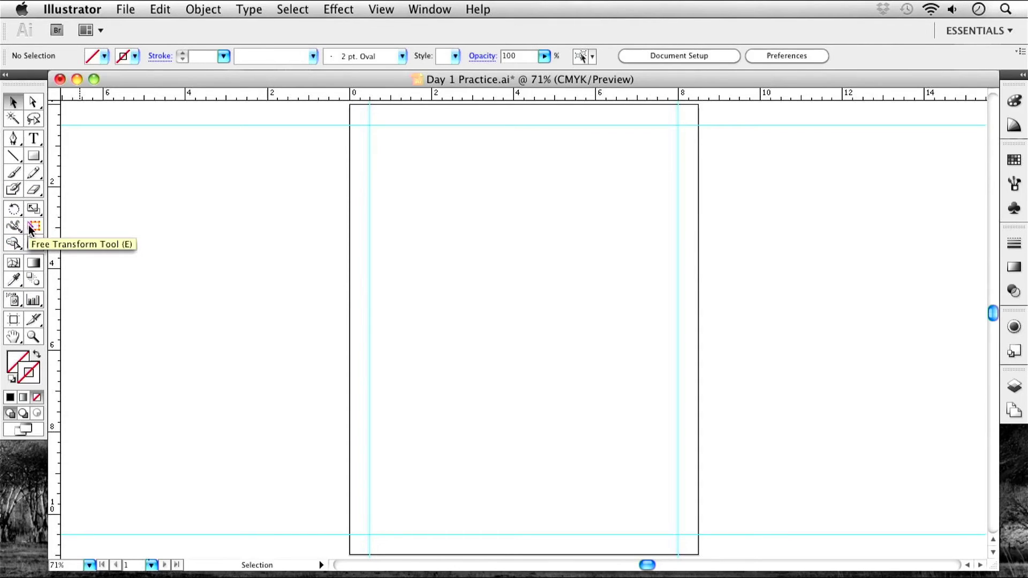
# Step: Draw a rectangle about 2.07 by 1.92 in in the artboard's upper left area and move it to about X 3.09 in, Y 2.97 in
pyautogui.click(34, 157)
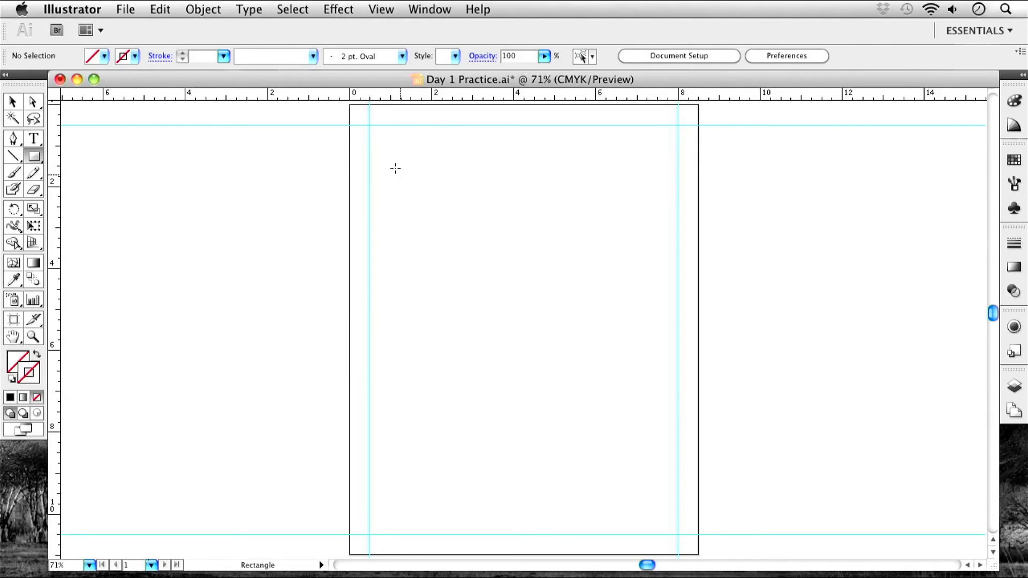
pyautogui.moveTo(389, 164); pyautogui.dragTo(475, 242)
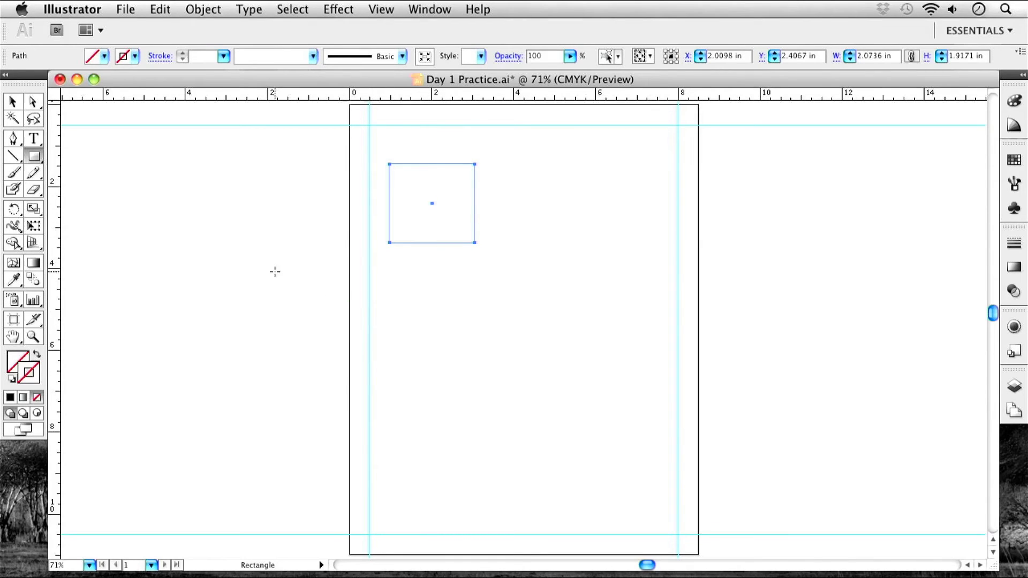
pyautogui.press('super')
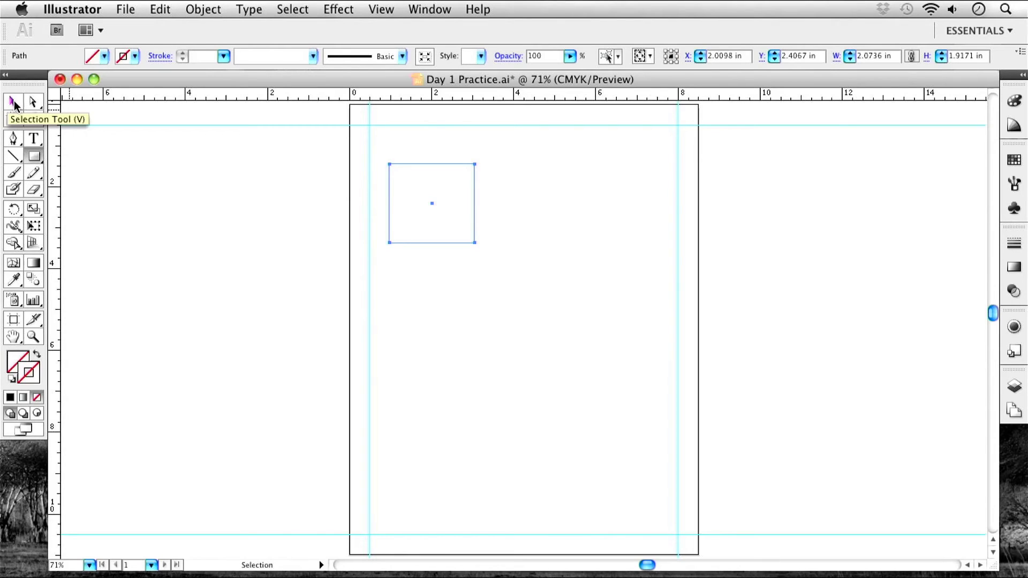
pyautogui.click(14, 103)
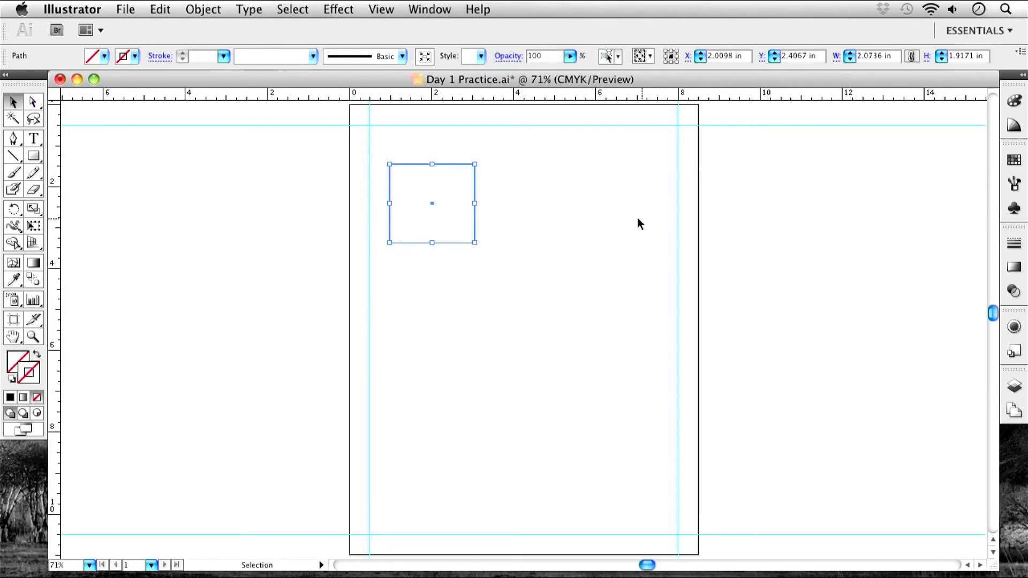
pyautogui.moveTo(435, 215); pyautogui.dragTo(484, 223)
# Step: Try resizing the rectangle freely from its upper-right corner several times, returning it to its original size after each attempt
pyautogui.moveTo(476, 188); pyautogui.dragTo(493, 200)
pyautogui.press('super+z')
pyautogui.moveTo(519, 188)
pyautogui.mouseDown()
pyautogui.moveTo(506, 184)
pyautogui.moveTo(461, 228)
pyautogui.moveTo(465, 239)
pyautogui.moveTo(527, 205)
pyautogui.moveTo(529, 183)
pyautogui.moveTo(508, 182)
pyautogui.moveTo(509, 198)
pyautogui.moveTo(530, 202)
pyautogui.mouseUp()
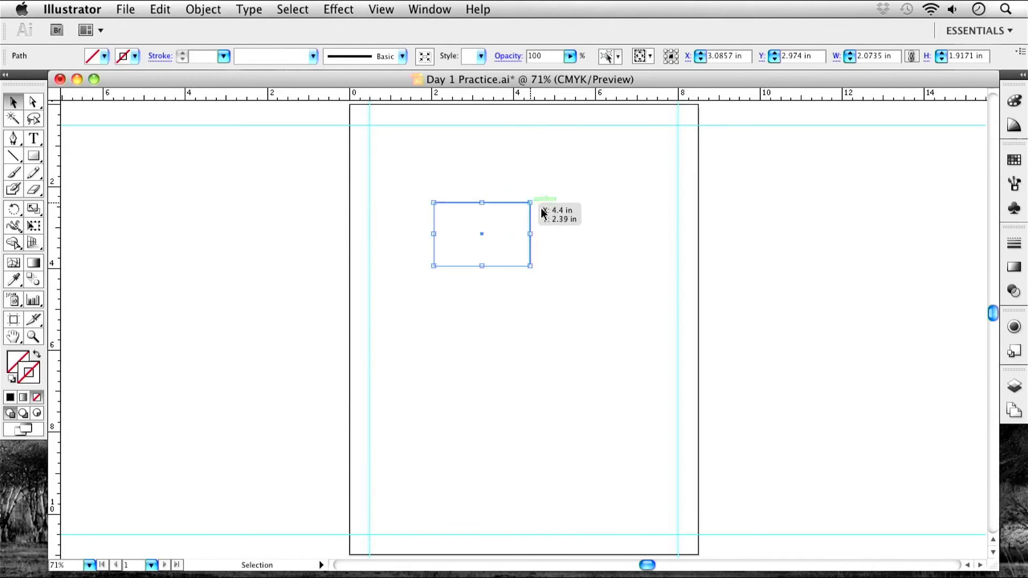
pyautogui.press('cmd+z')
pyautogui.moveTo(518, 188); pyautogui.dragTo(560, 175)
pyautogui.moveTo(587, 168)
pyautogui.mouseDown()
pyautogui.moveTo(466, 229)
pyautogui.moveTo(599, 153)
pyautogui.moveTo(573, 177)
pyautogui.moveTo(694, 184)
pyautogui.moveTo(715, 200)
pyautogui.moveTo(713, 185)
pyautogui.moveTo(707, 210)
pyautogui.moveTo(563, 225)
pyautogui.moveTo(498, 198)
pyautogui.moveTo(555, 188)
pyautogui.moveTo(546, 198)
pyautogui.moveTo(578, 200)
pyautogui.moveTo(630, 172)
pyautogui.moveTo(544, 211)
pyautogui.moveTo(518, 187)
pyautogui.mouseUp()
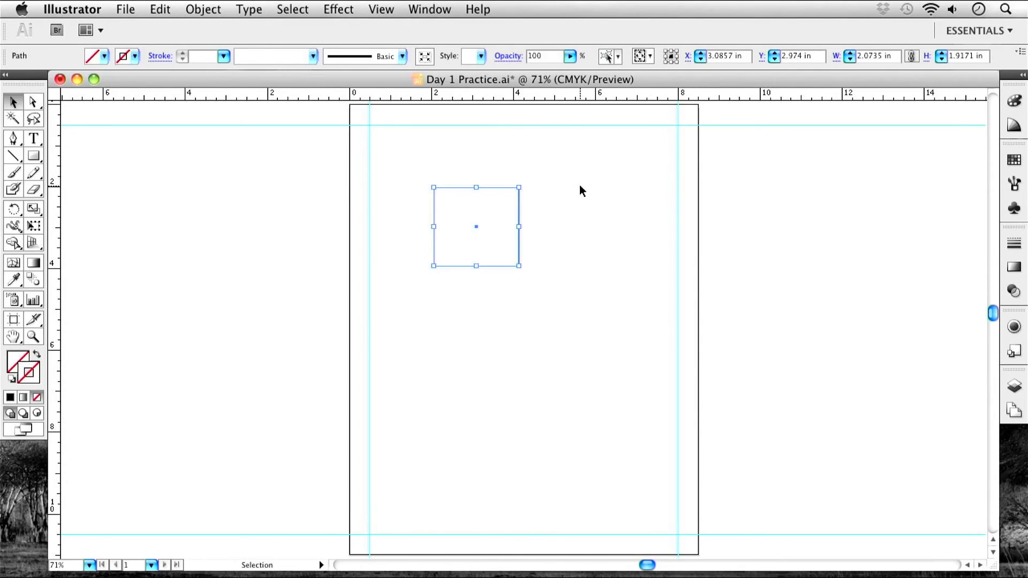
# Step: Copy and paste the rectangle, and move it to about X 3.67 in, Y 3.35 in
pyautogui.press('super+c')
pyautogui.press('super+v')
pyautogui.moveTo(582, 300); pyautogui.dragTo(491, 235)
pyautogui.moveTo(582, 291); pyautogui.dragTo(501, 241)
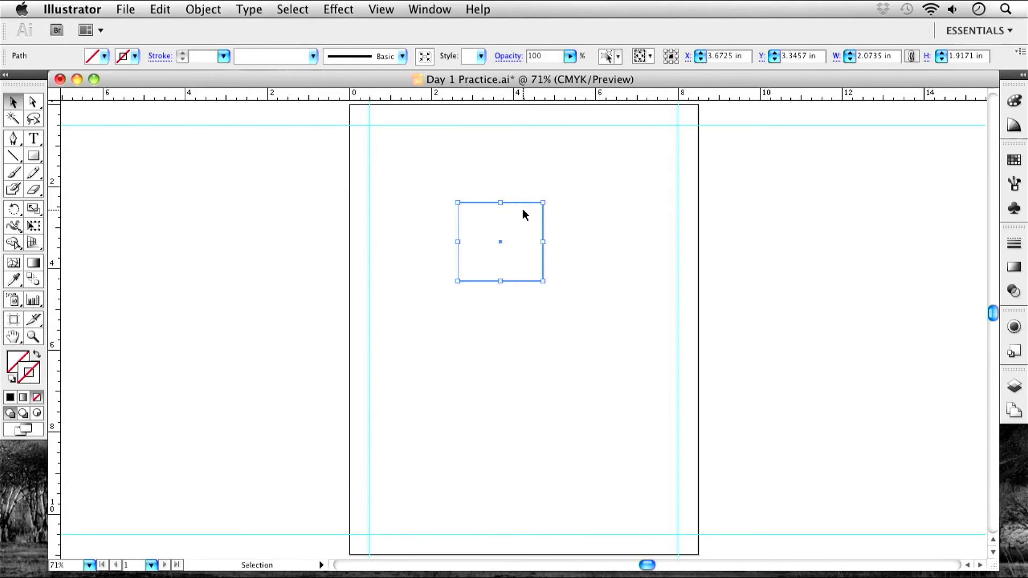
# Step: Scale the rectangle proportionally about its centre to about 1.86 by 1.72 in
pyautogui.moveTo(541, 204); pyautogui.dragTo(581, 184)
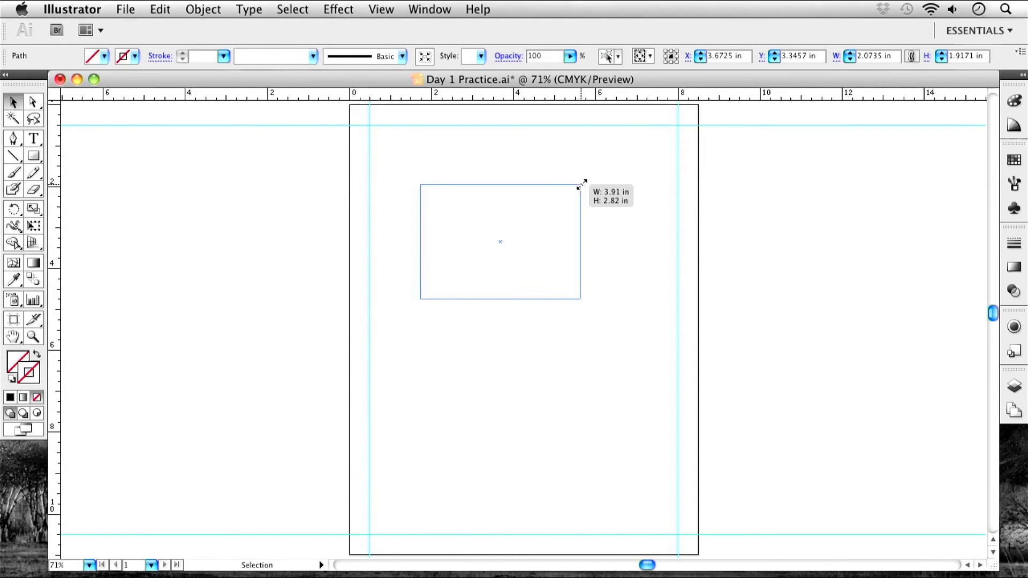
pyautogui.moveTo(581, 184); pyautogui.dragTo(579, 185)
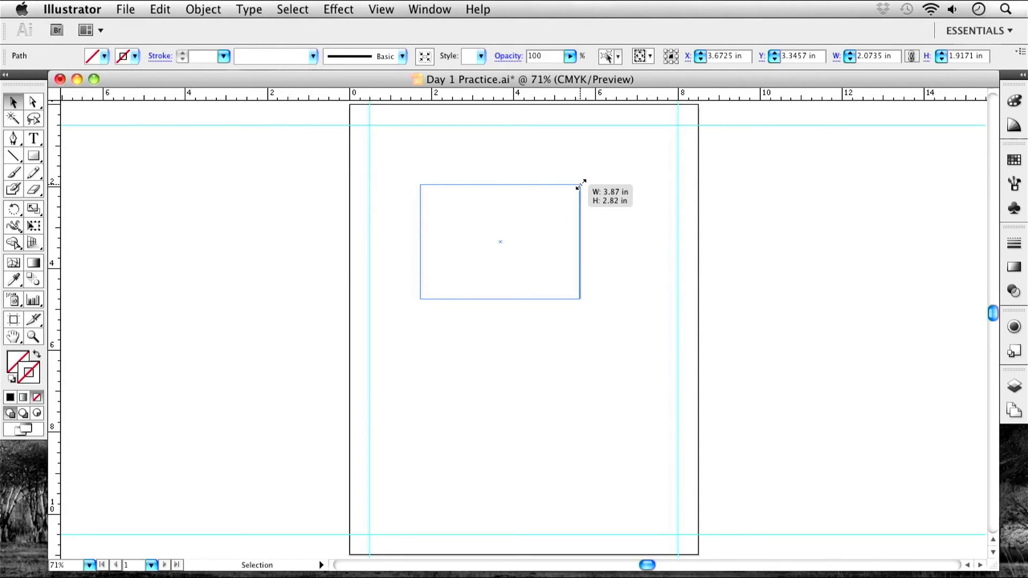
pyautogui.moveTo(580, 184); pyautogui.dragTo(553, 204)
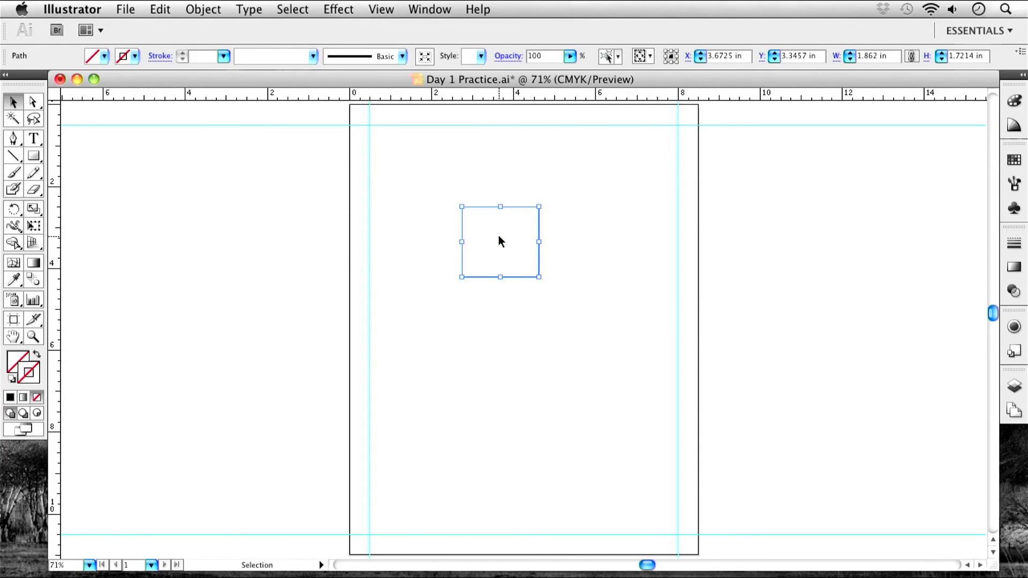
# Step: Move the rectangle to about X 5.32 in, Y 5.07 in, and scale it proportionally from its centre to about 1.52 by 1.41 in
pyautogui.moveTo(502, 246); pyautogui.dragTo(566, 316)
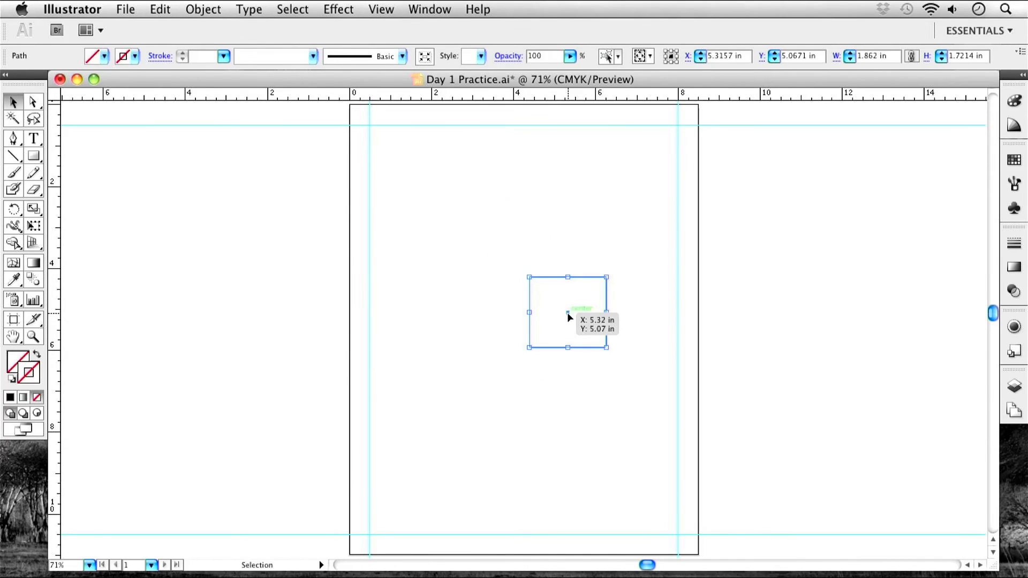
pyautogui.moveTo(606, 276); pyautogui.dragTo(599, 283)
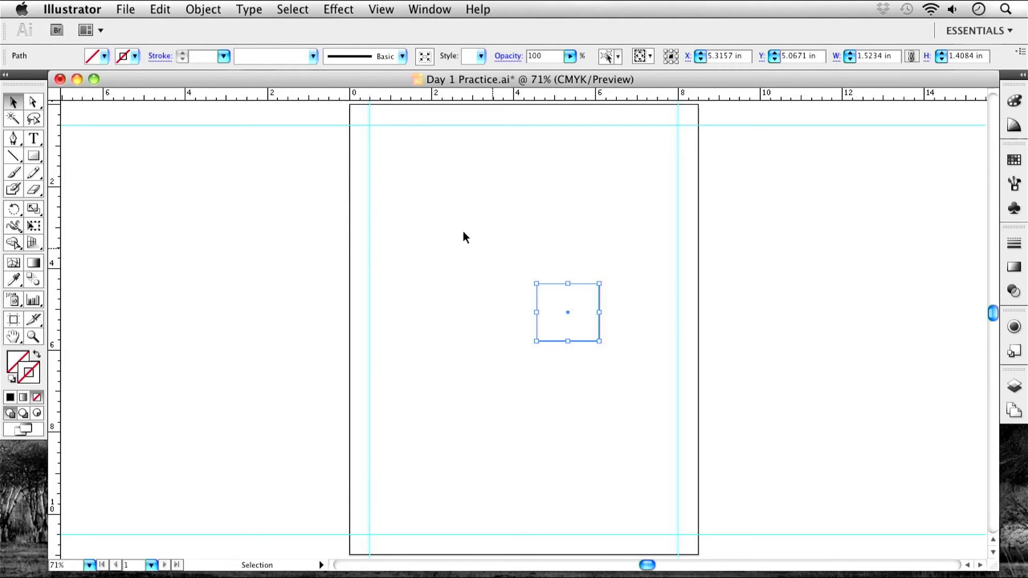
pyautogui.click(407, 237)
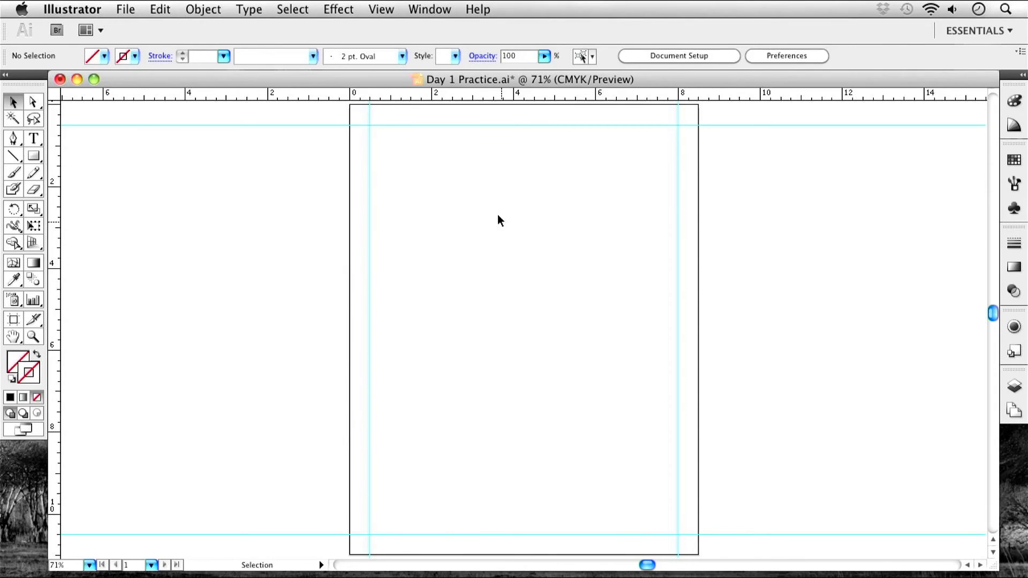
# Step: Fill the unfilled rectangle with a coral red of about C 3.5, M 68.62, Y 46.12, K 0
pyautogui.moveTo(517, 278); pyautogui.dragTo(656, 467)
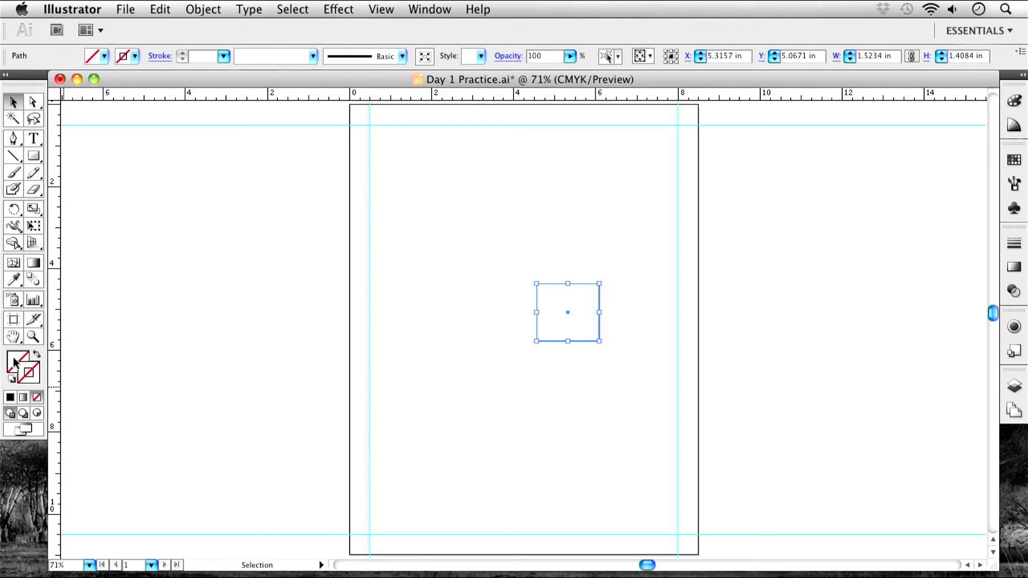
pyautogui.click(13, 361)
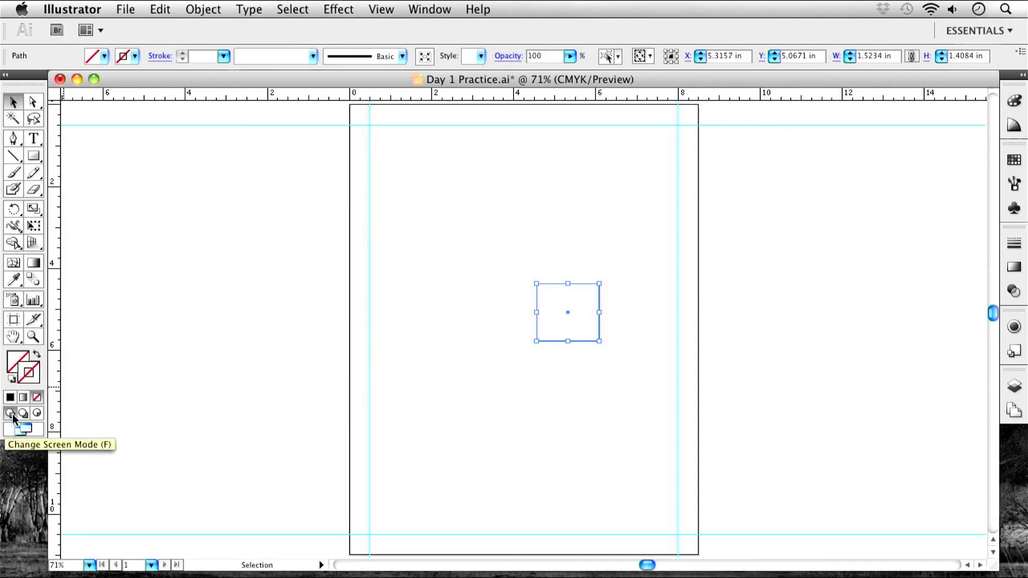
pyautogui.click(12, 363)
pyautogui.click(12, 363)
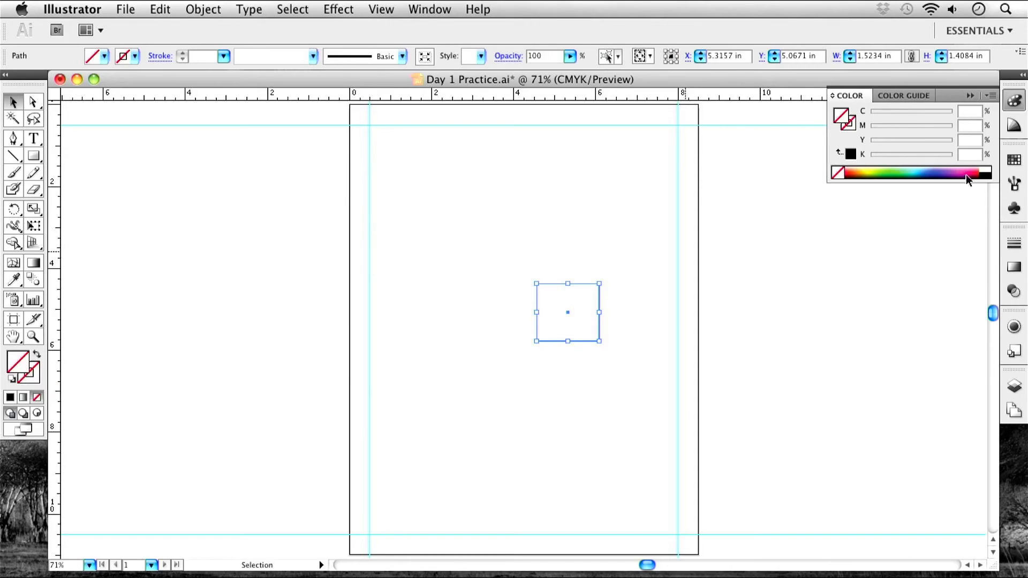
pyautogui.click(970, 96)
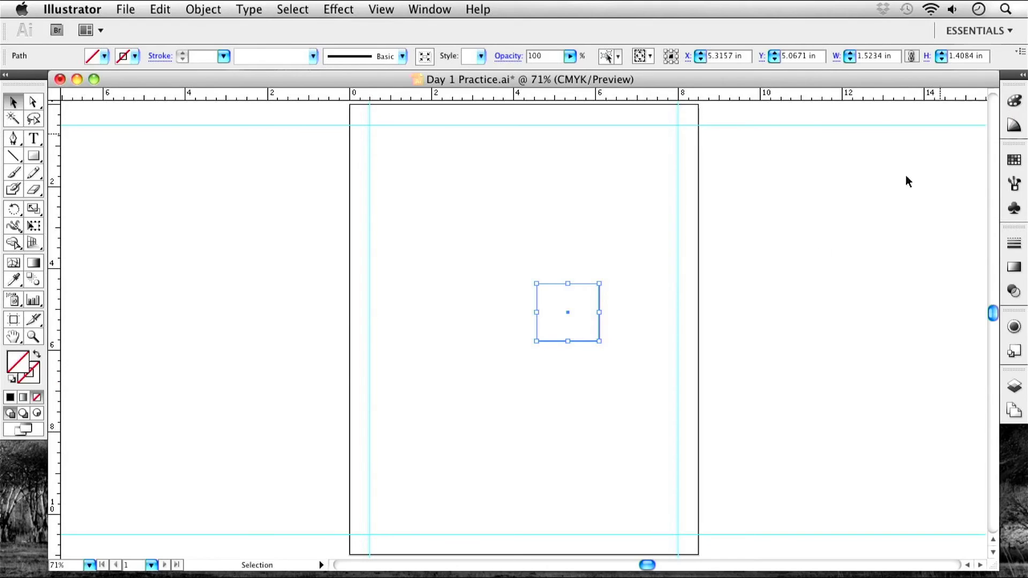
pyautogui.doubleClick(19, 367)
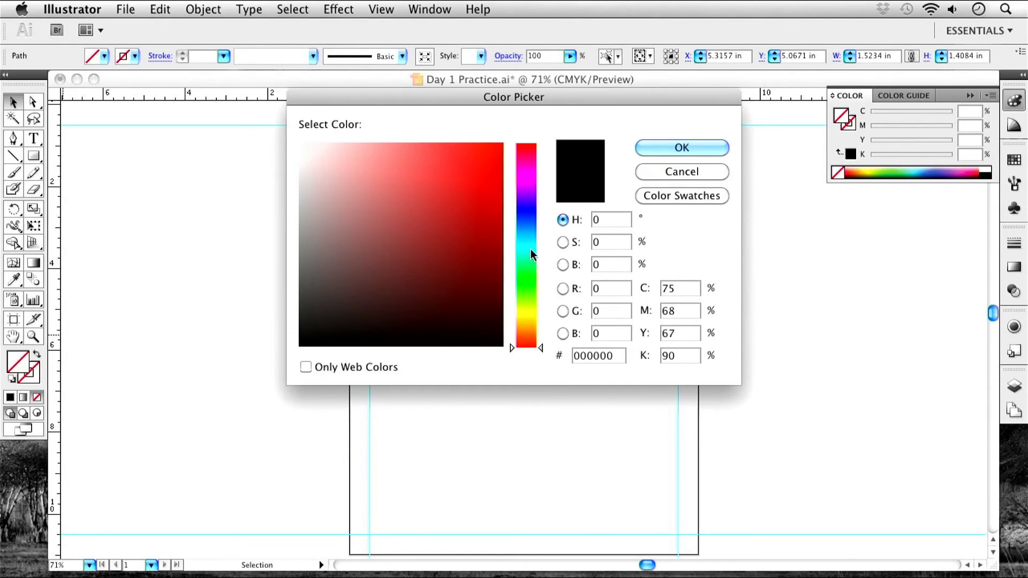
pyautogui.moveTo(465, 178); pyautogui.dragTo(397, 173)
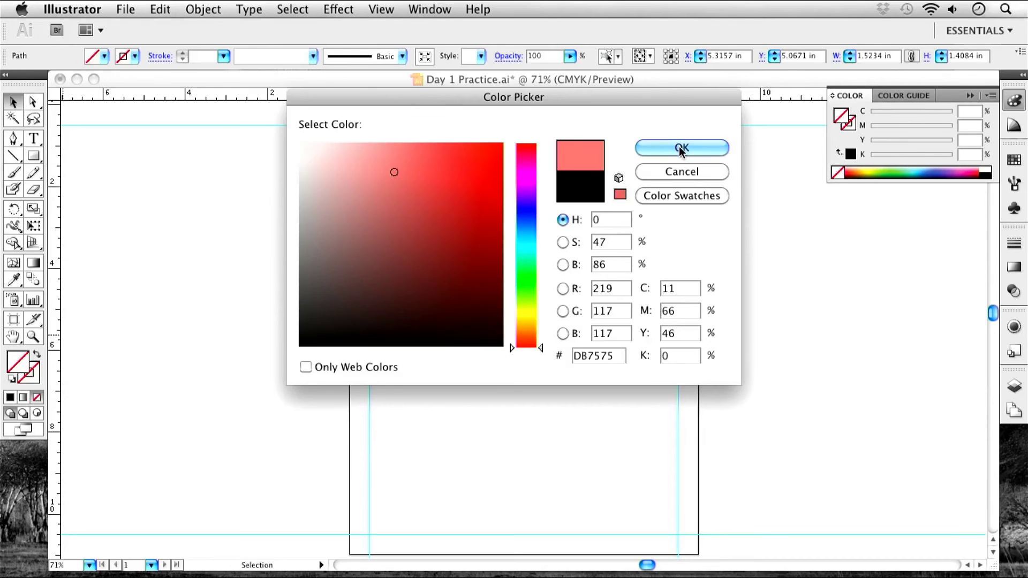
pyautogui.moveTo(394, 171); pyautogui.dragTo(494, 142)
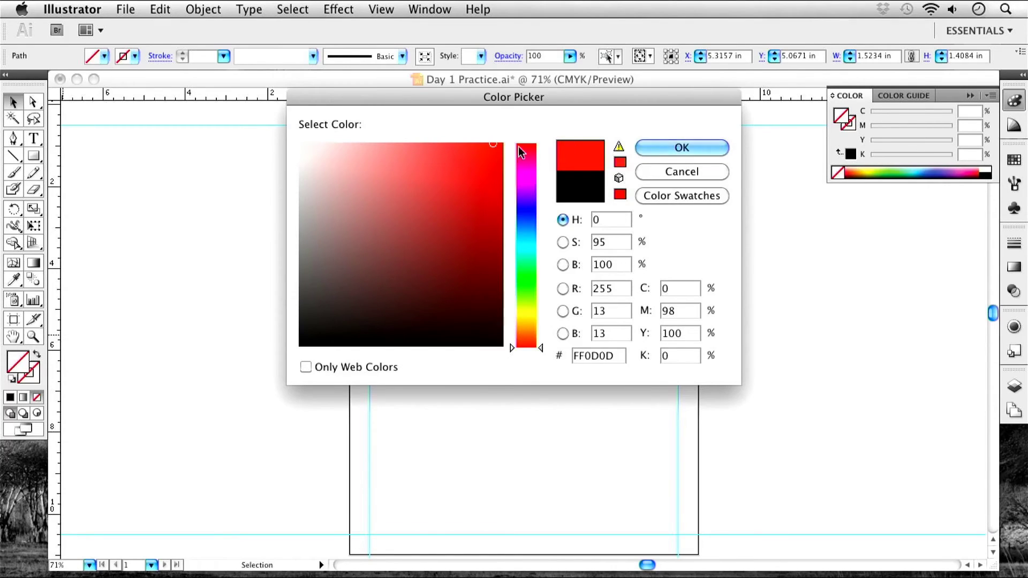
pyautogui.click(618, 156)
pyautogui.moveTo(488, 150)
pyautogui.mouseDown()
pyautogui.moveTo(507, 133)
pyautogui.moveTo(463, 151)
pyautogui.moveTo(488, 151)
pyautogui.moveTo(507, 138)
pyautogui.moveTo(406, 158)
pyautogui.mouseUp()
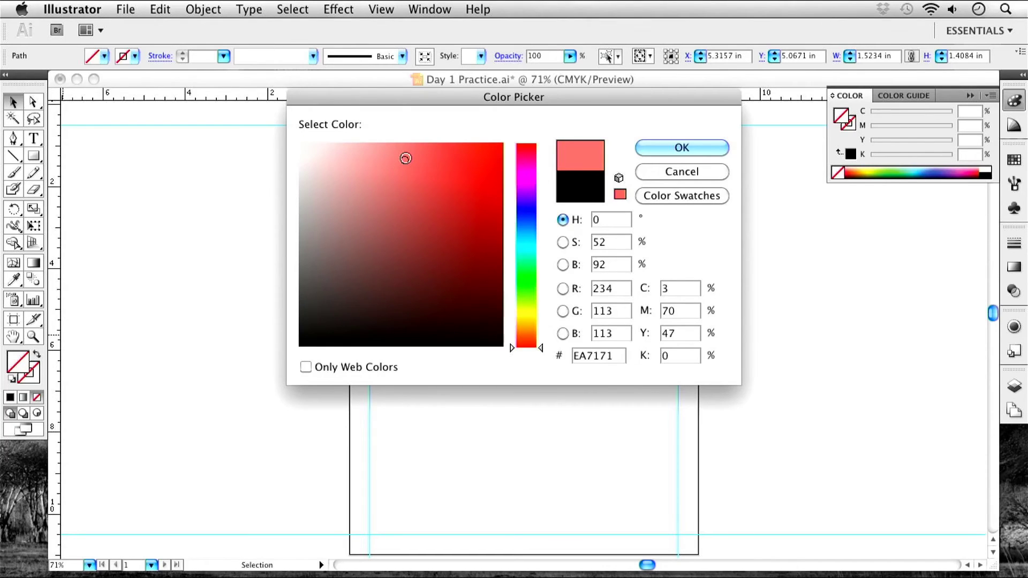
pyautogui.moveTo(405, 158); pyautogui.dragTo(401, 159)
pyautogui.click(679, 149)
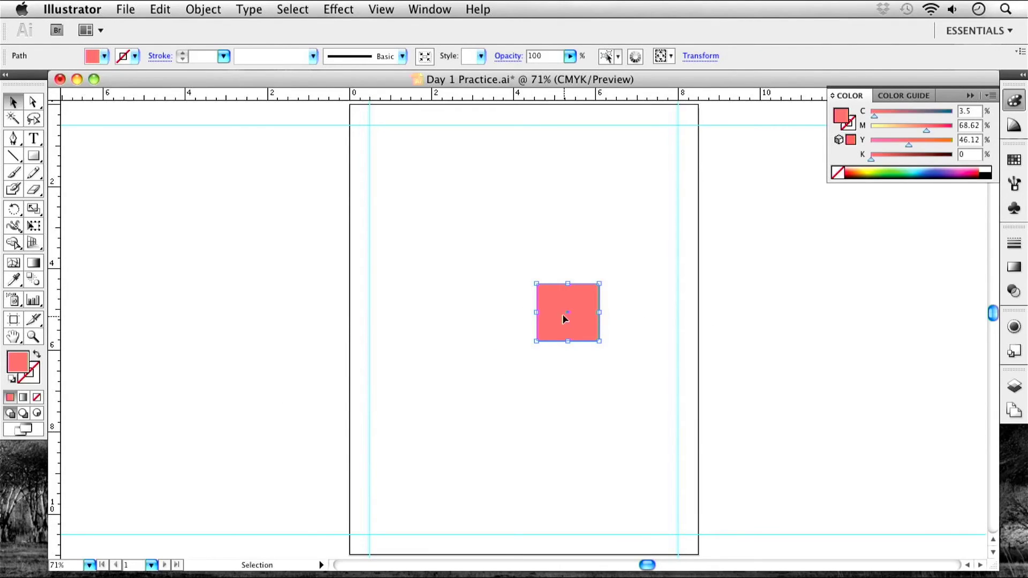
# Step: Move the coral rectangle around the page and leave it at about X 4.5 in, Y 4 in
pyautogui.moveTo(576, 320); pyautogui.dragTo(468, 231)
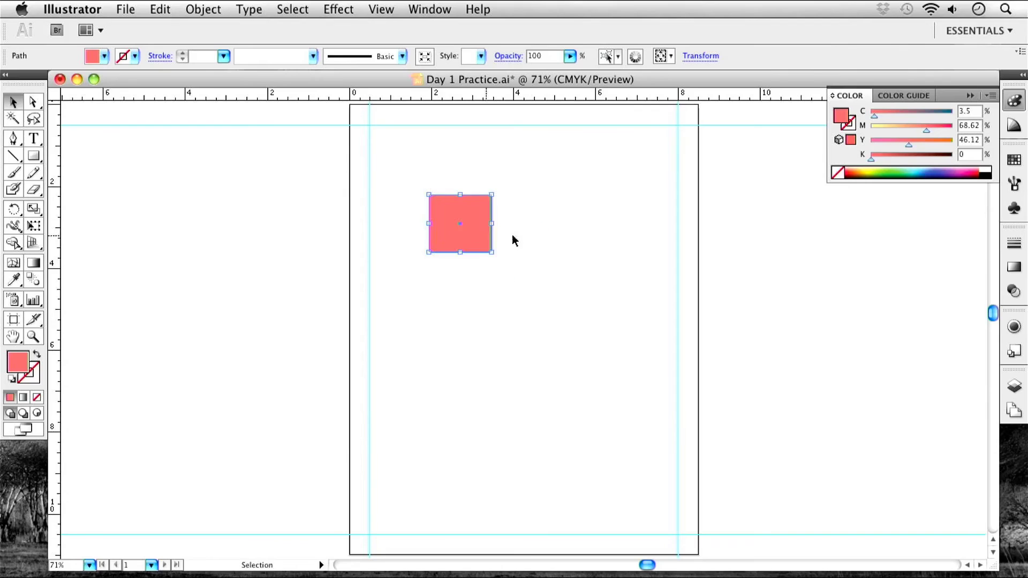
pyautogui.click(525, 225)
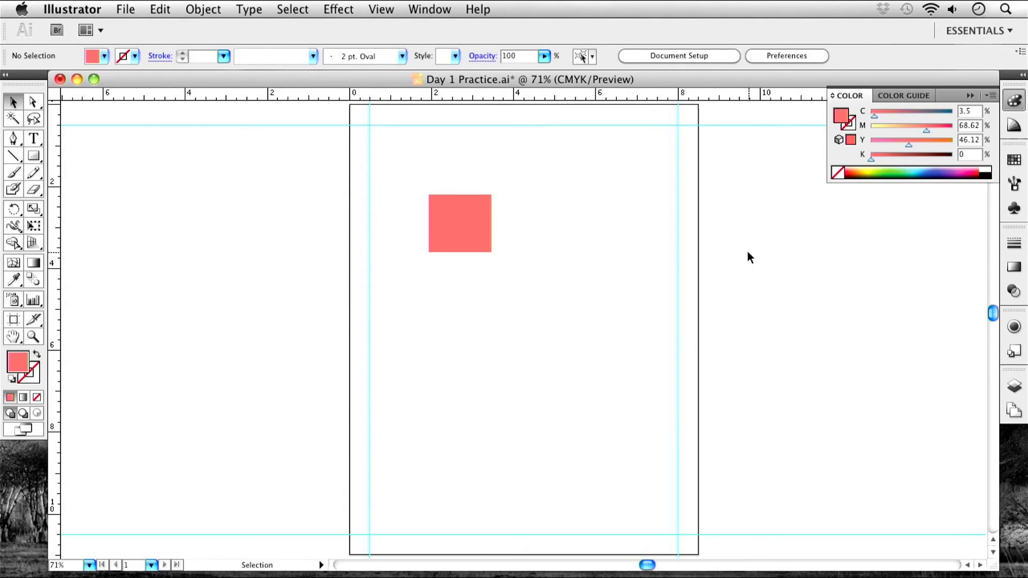
pyautogui.moveTo(461, 233); pyautogui.dragTo(535, 275)
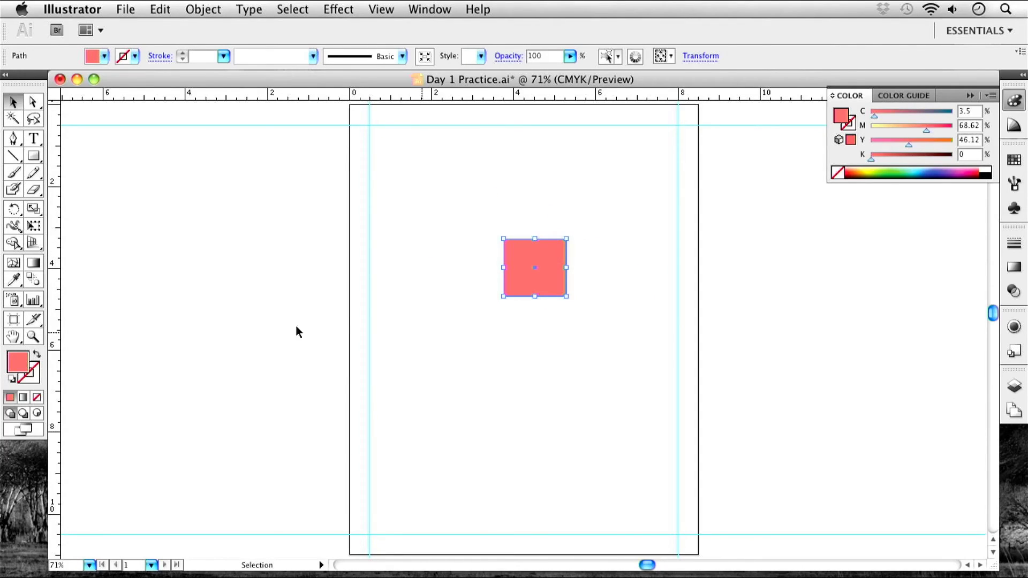
# Step: Give the rectangle a dark blue stroke of about C 100, M 92.53, Y 16.68, K 4.46, and deselect it
pyautogui.click(32, 373)
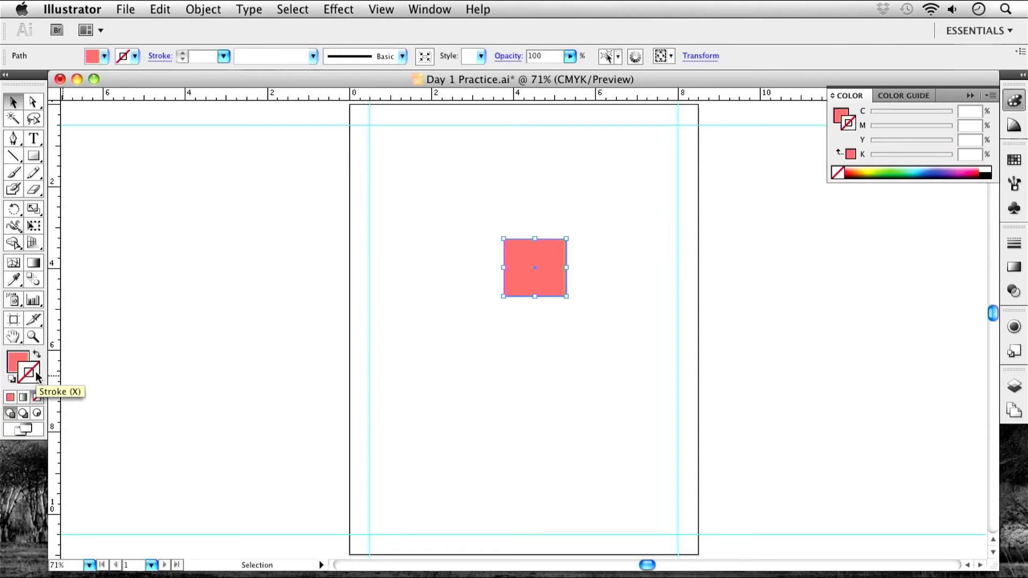
pyautogui.doubleClick(37, 376)
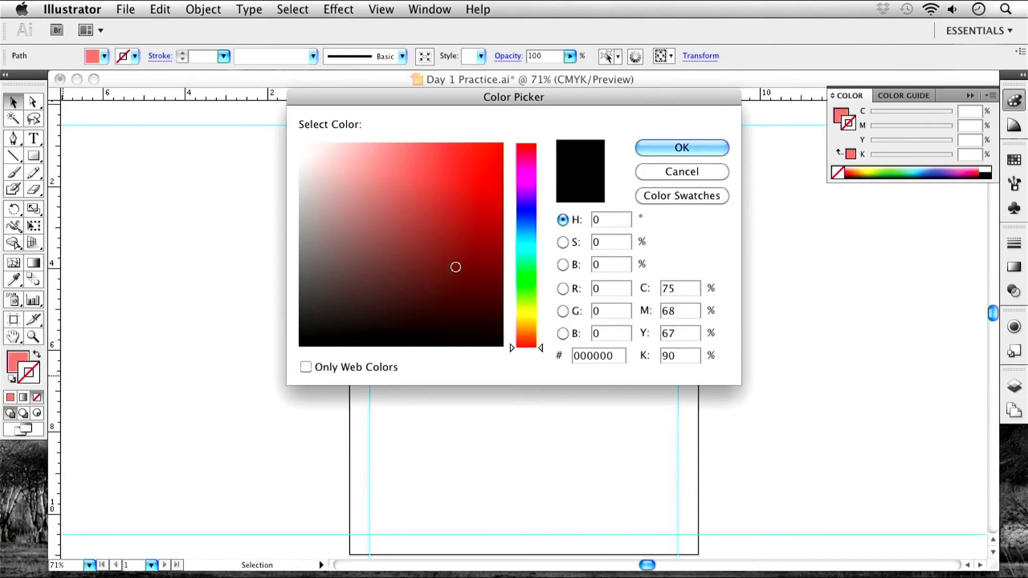
pyautogui.moveTo(530, 277); pyautogui.dragTo(538, 211)
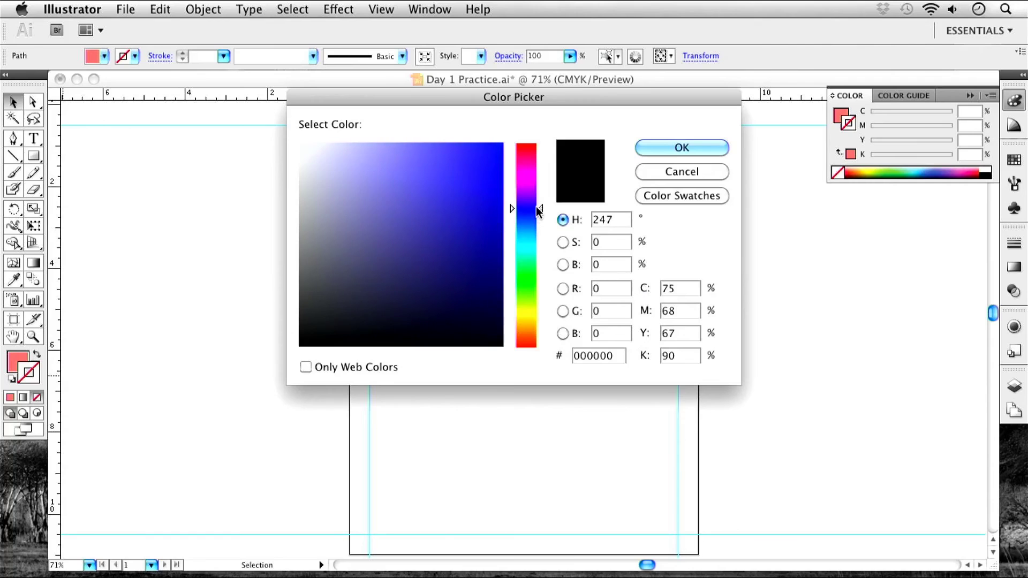
pyautogui.moveTo(436, 210)
pyautogui.mouseDown()
pyautogui.moveTo(482, 236)
pyautogui.moveTo(458, 223)
pyautogui.moveTo(470, 209)
pyautogui.mouseUp()
pyautogui.moveTo(449, 206)
pyautogui.mouseDown()
pyautogui.moveTo(426, 203)
pyautogui.moveTo(431, 193)
pyautogui.moveTo(417, 199)
pyautogui.moveTo(416, 188)
pyautogui.moveTo(396, 203)
pyautogui.moveTo(431, 226)
pyautogui.moveTo(428, 263)
pyautogui.moveTo(446, 263)
pyautogui.moveTo(461, 253)
pyautogui.moveTo(430, 246)
pyautogui.moveTo(484, 179)
pyautogui.moveTo(441, 243)
pyautogui.mouseUp()
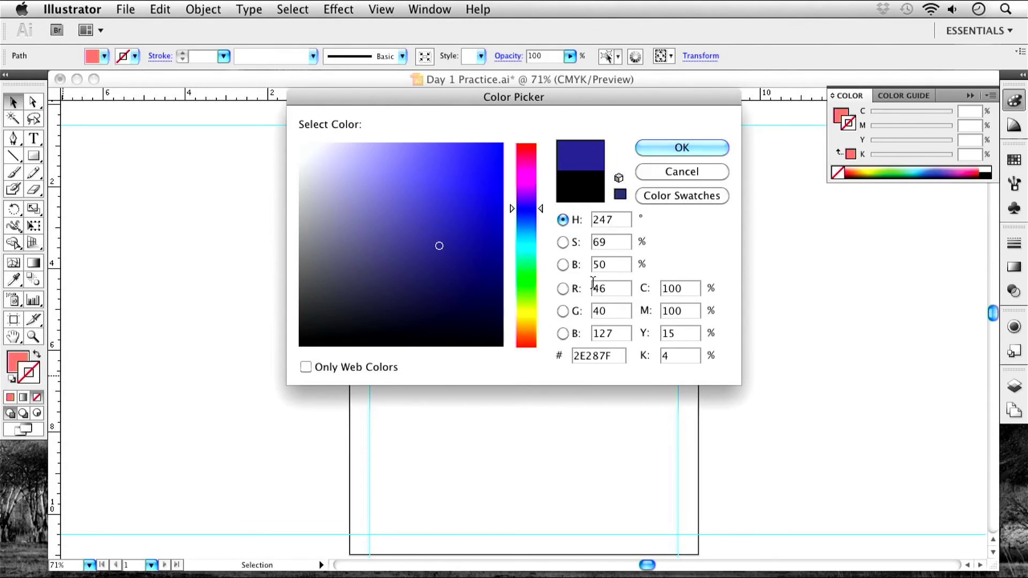
pyautogui.click(454, 213)
pyautogui.moveTo(461, 198); pyautogui.dragTo(480, 166)
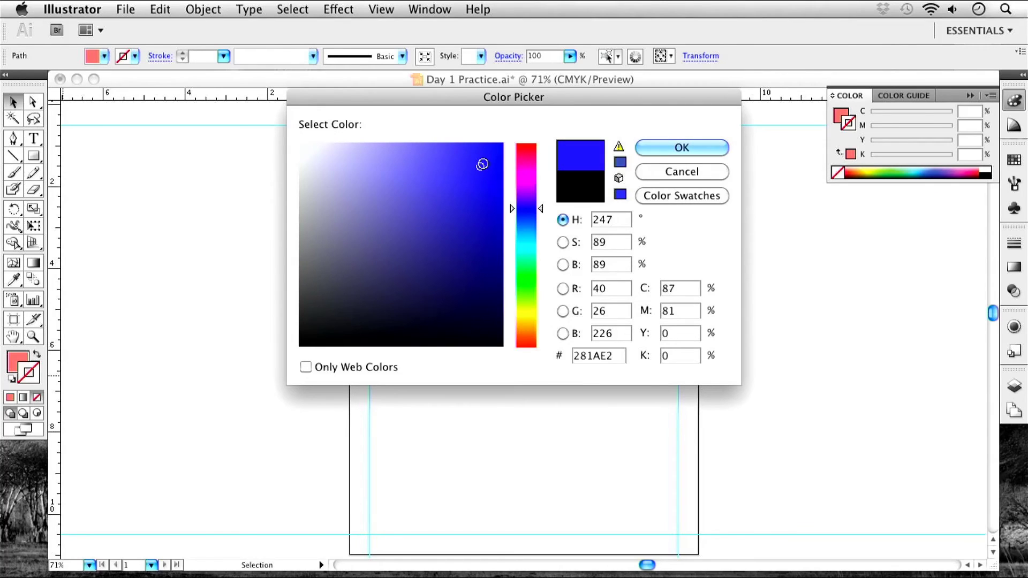
pyautogui.click(620, 164)
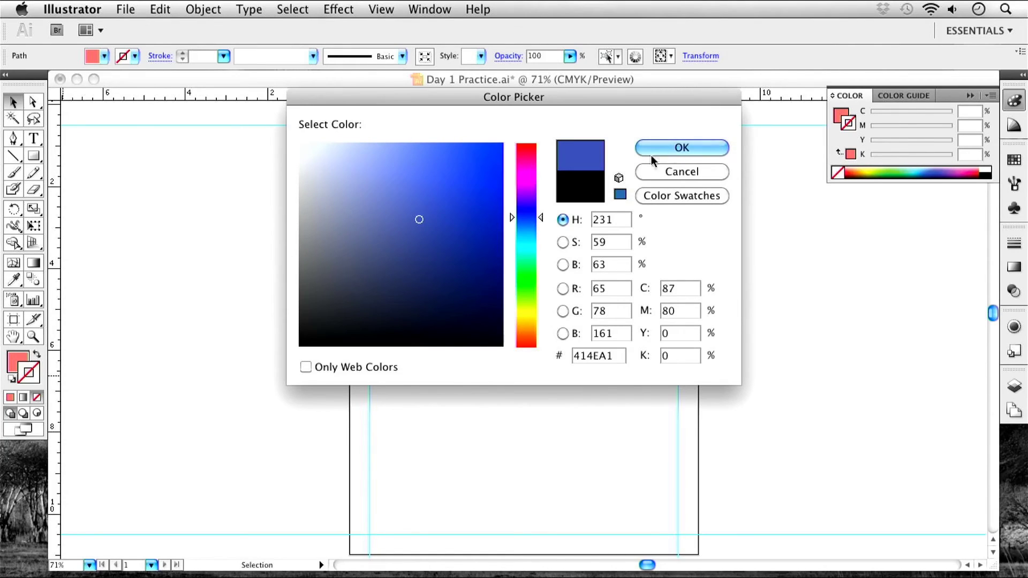
pyautogui.click(442, 244)
pyautogui.click(693, 156)
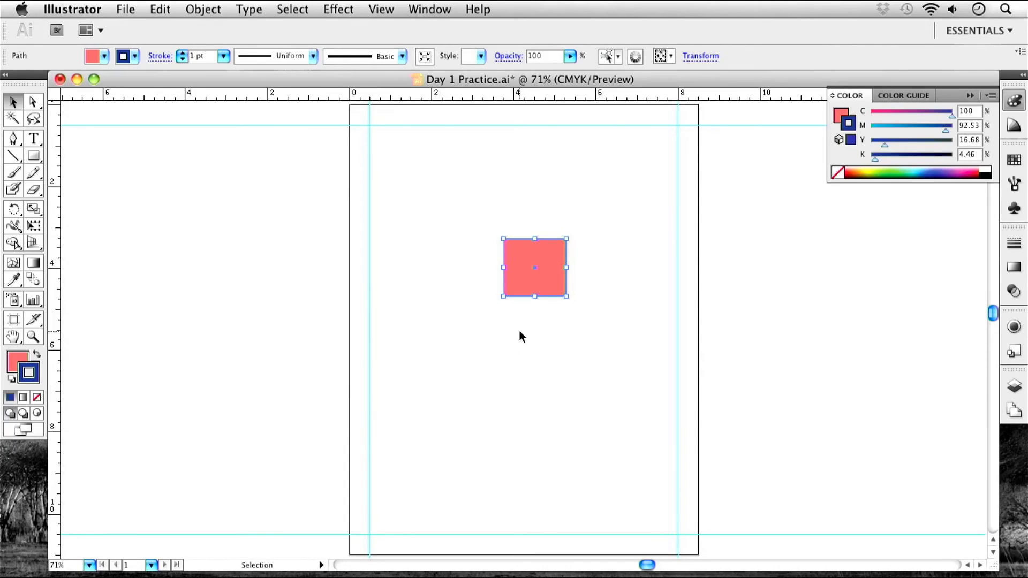
pyautogui.click(519, 332)
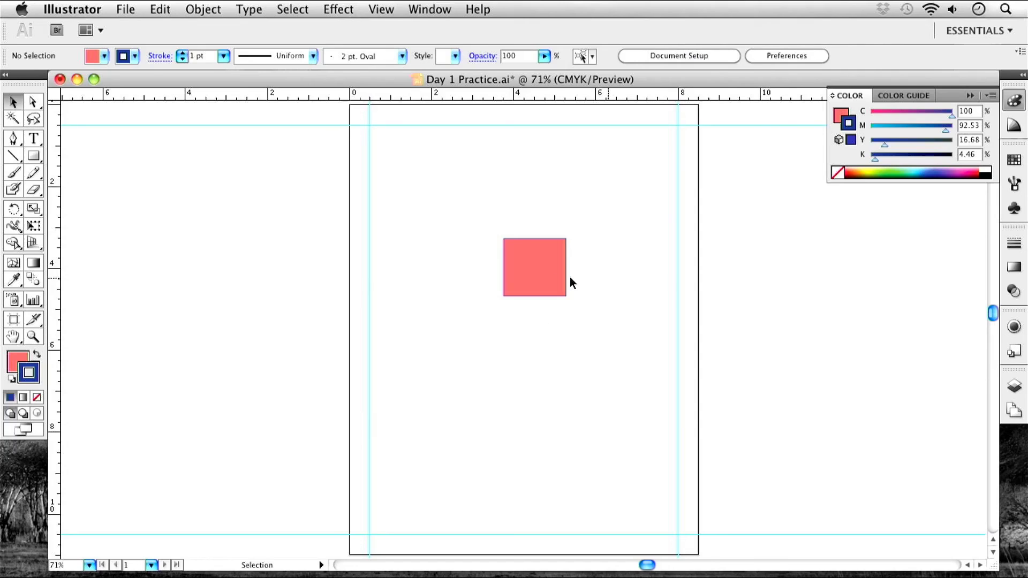
# Step: Set the rectangle's stroke weight to 5 pt and deselect it
pyautogui.click(531, 272)
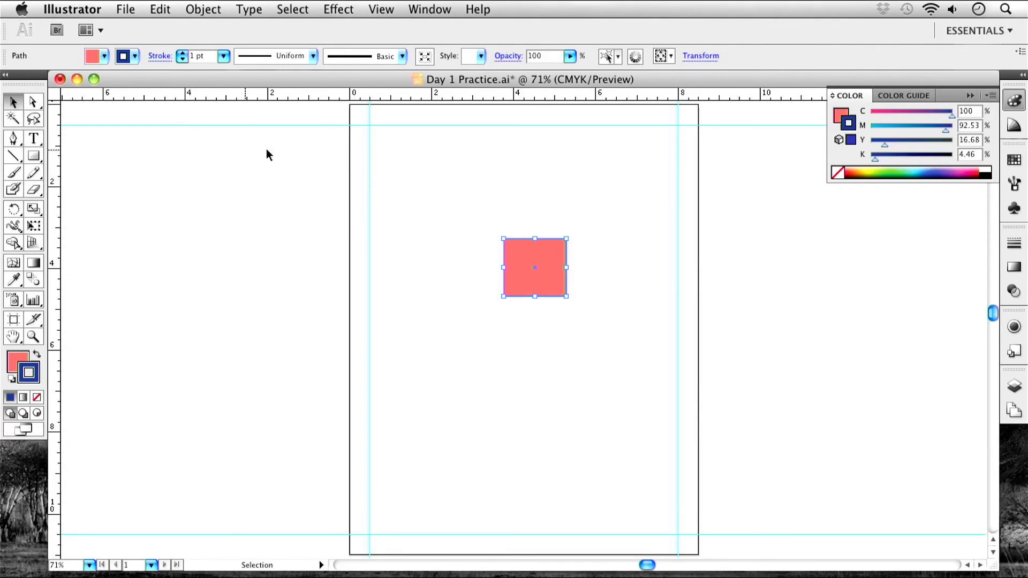
pyautogui.click(182, 53)
pyautogui.click(184, 58)
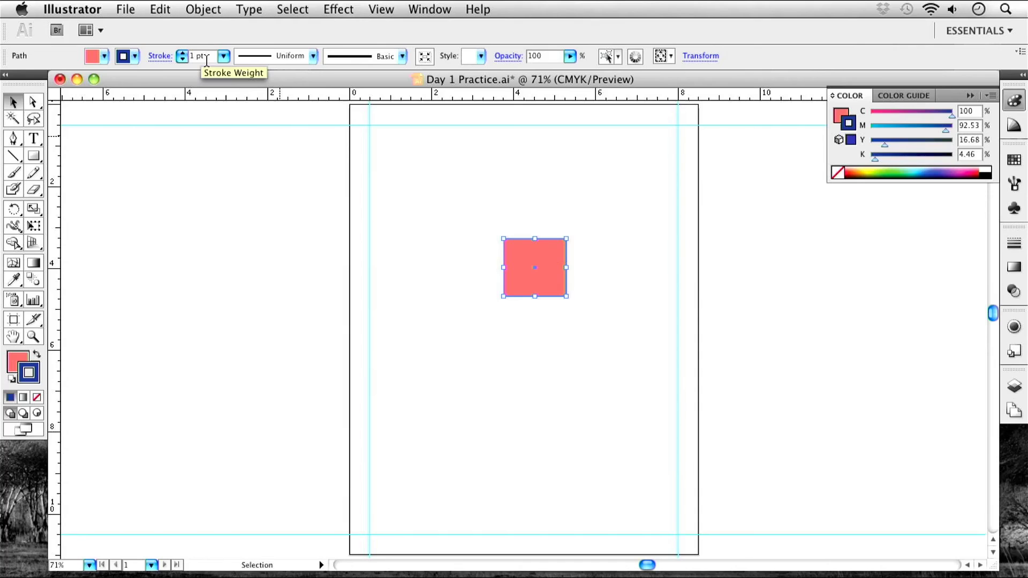
pyautogui.click(183, 53)
pyautogui.click(185, 53)
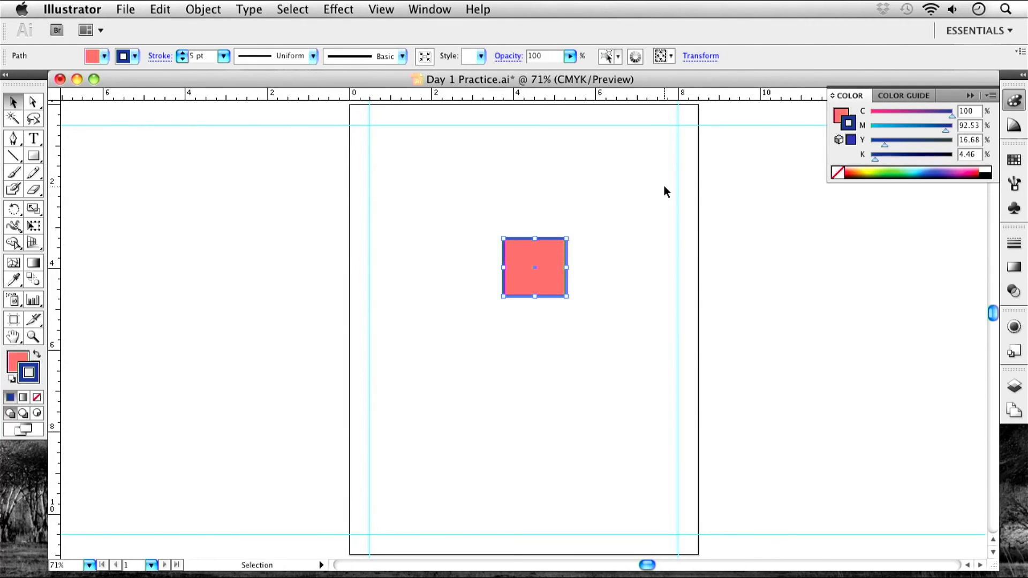
pyautogui.click(676, 233)
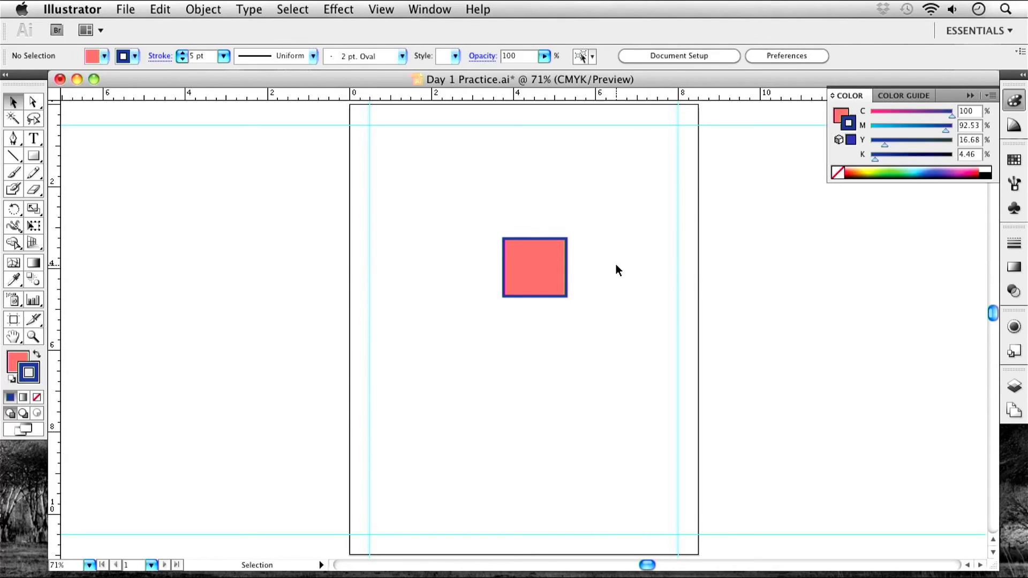
# Step: Move the rectangle to about X 2.5 in, Y 2.6 in, and place a pasted copy beside it at about X 5.3 in, Y 2.5 in
pyautogui.moveTo(536, 264); pyautogui.dragTo(454, 207)
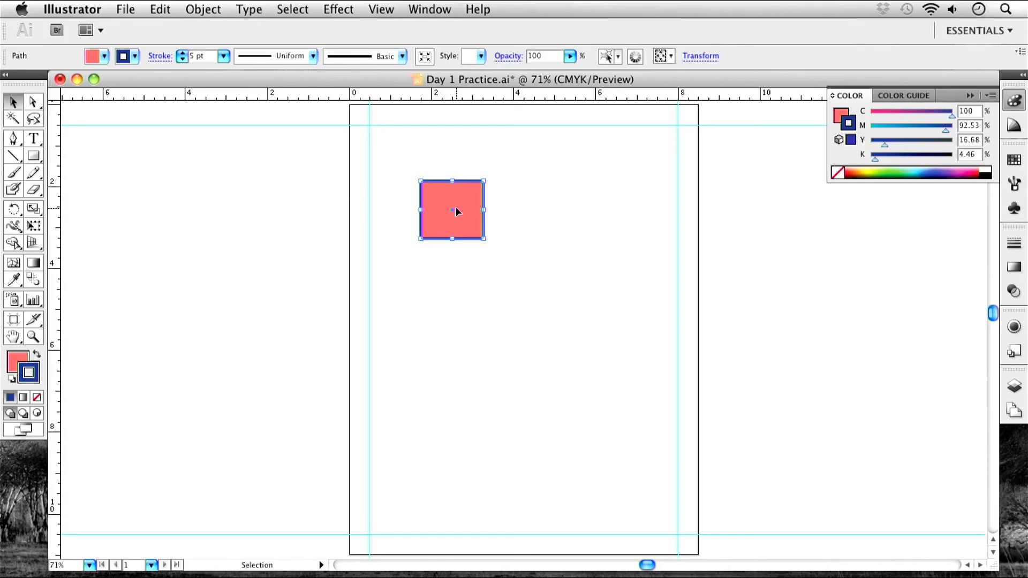
pyautogui.press('super')
pyautogui.press('super')
pyautogui.press('super+v')
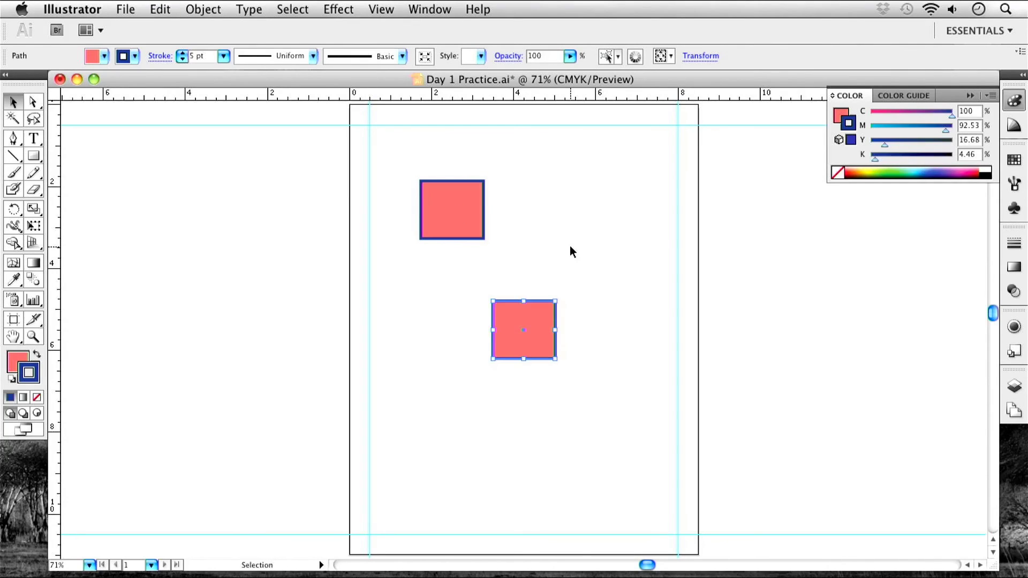
pyautogui.moveTo(516, 342); pyautogui.dragTo(560, 215)
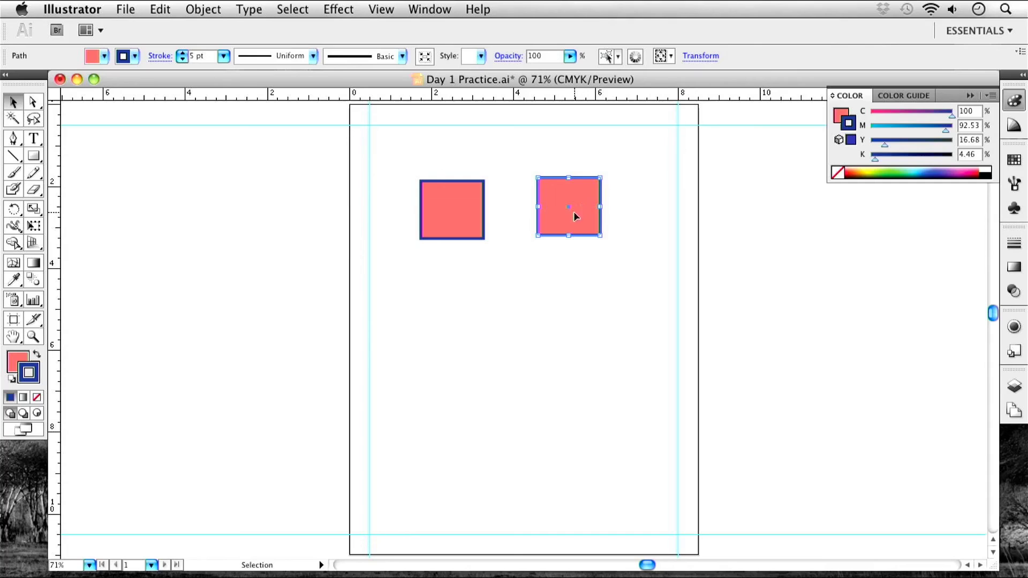
# Step: Duplicate the right-hand rectangle straight down into a column of three copies, and delete those three copies
pyautogui.moveTo(564, 220); pyautogui.dragTo(556, 293)
pyautogui.press('alt')
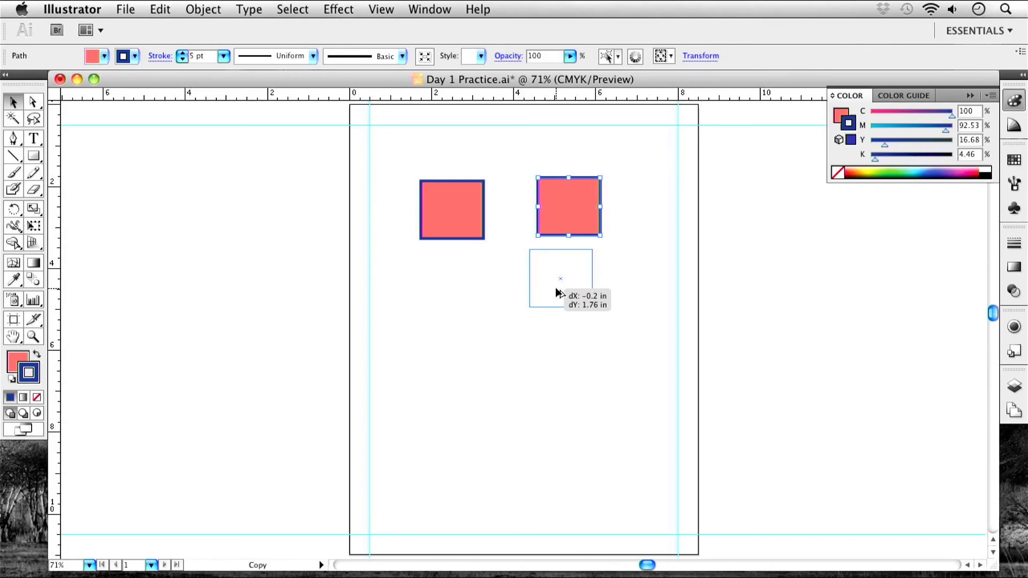
pyautogui.moveTo(555, 292); pyautogui.dragTo(562, 299)
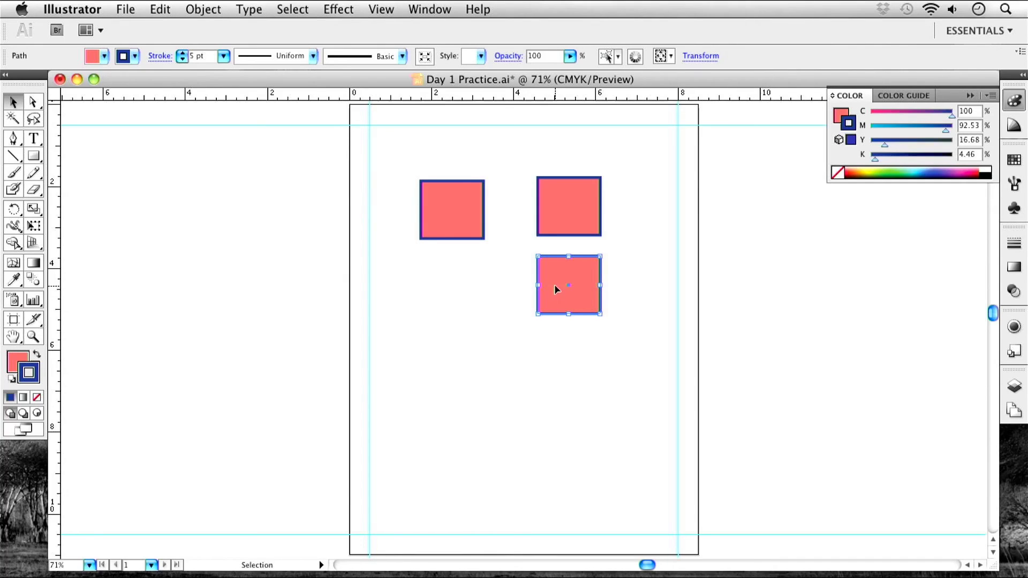
pyautogui.moveTo(551, 287); pyautogui.dragTo(550, 416)
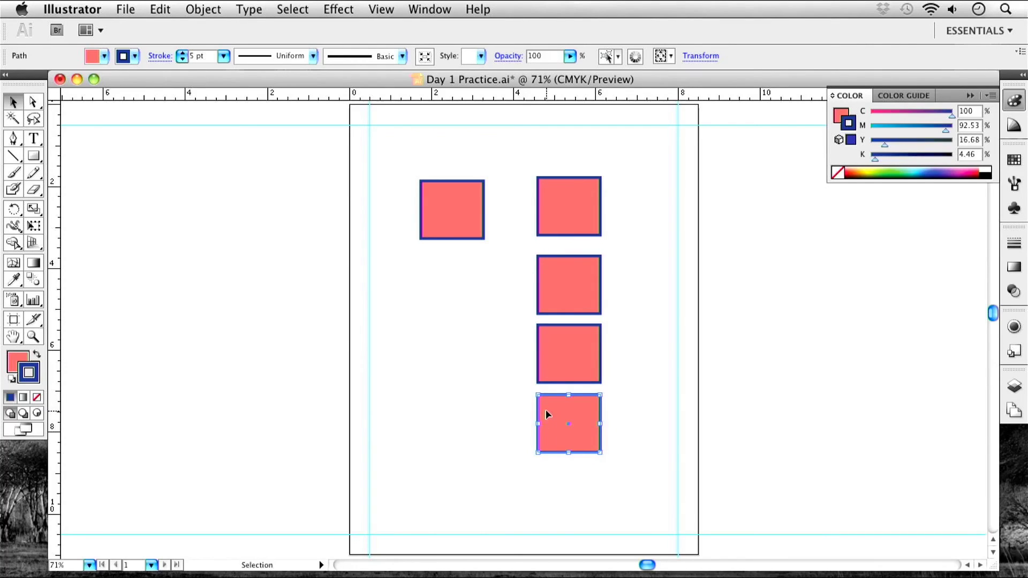
pyautogui.moveTo(622, 492); pyautogui.dragTo(526, 305)
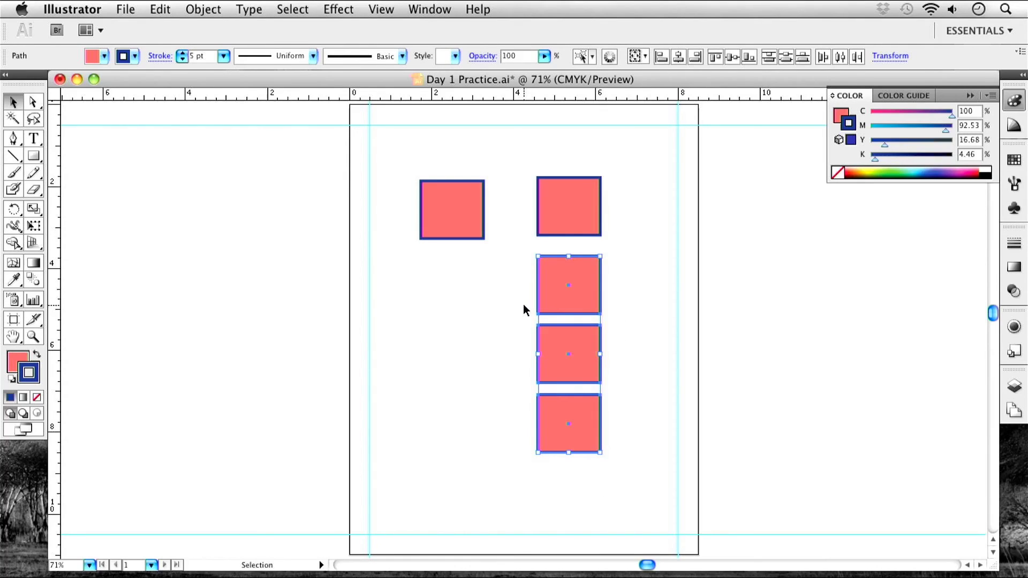
pyautogui.press('Delete')
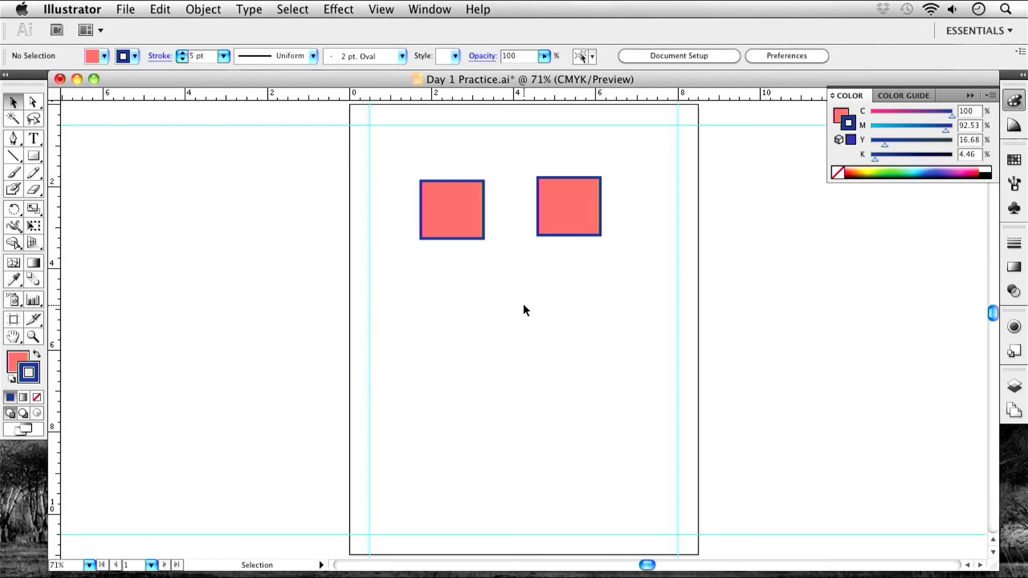
# Step: Reshape the left rectangle with Direct Selection, moving its upper-right corner to about X 3.79 in, Y 1.59 in, and its lower-right corner inward
pyautogui.click(457, 210)
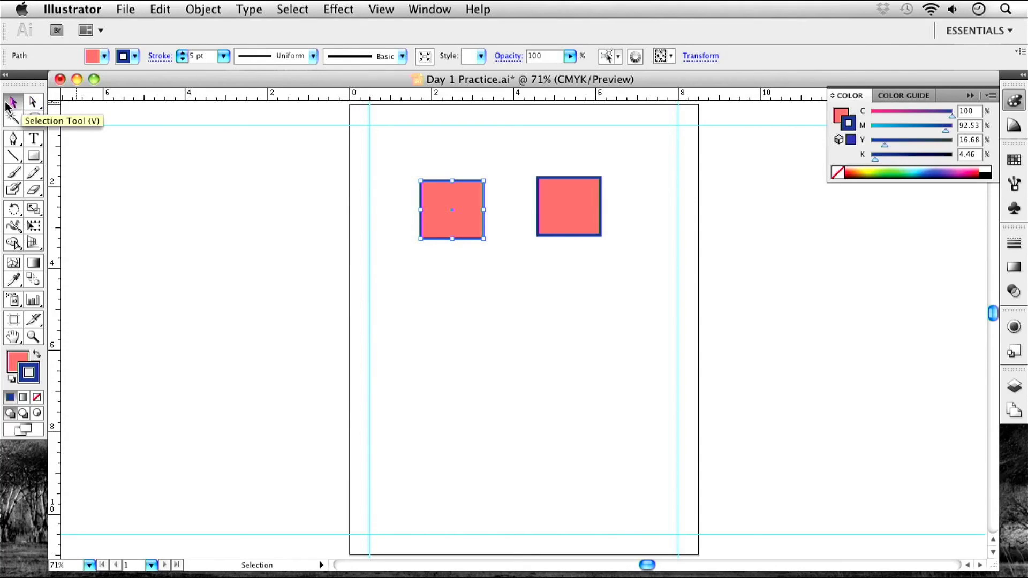
pyautogui.click(33, 104)
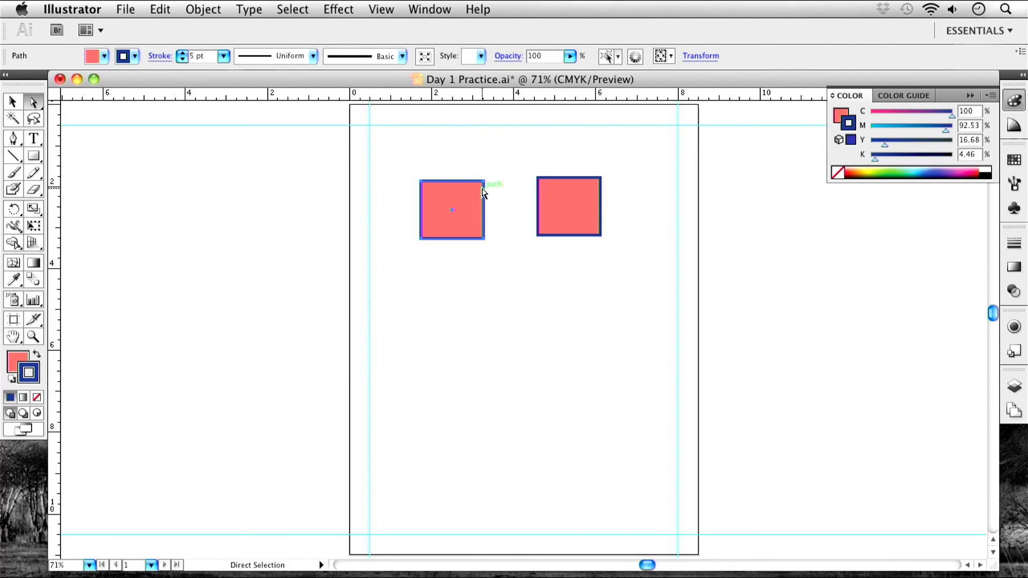
pyautogui.click(516, 175)
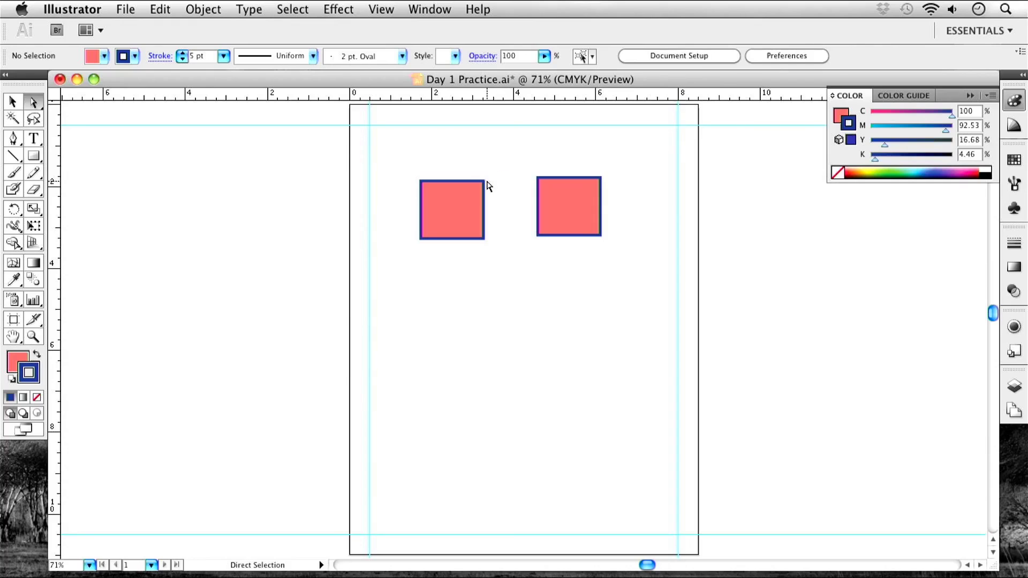
pyautogui.moveTo(485, 183); pyautogui.dragTo(513, 154)
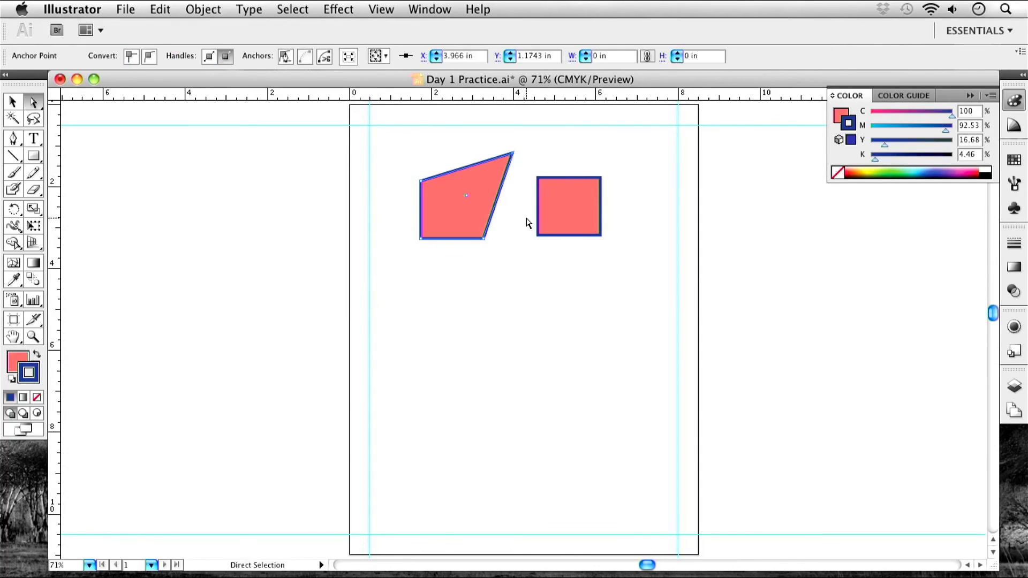
pyautogui.moveTo(484, 240); pyautogui.dragTo(442, 196)
pyautogui.moveTo(513, 154); pyautogui.dragTo(512, 169)
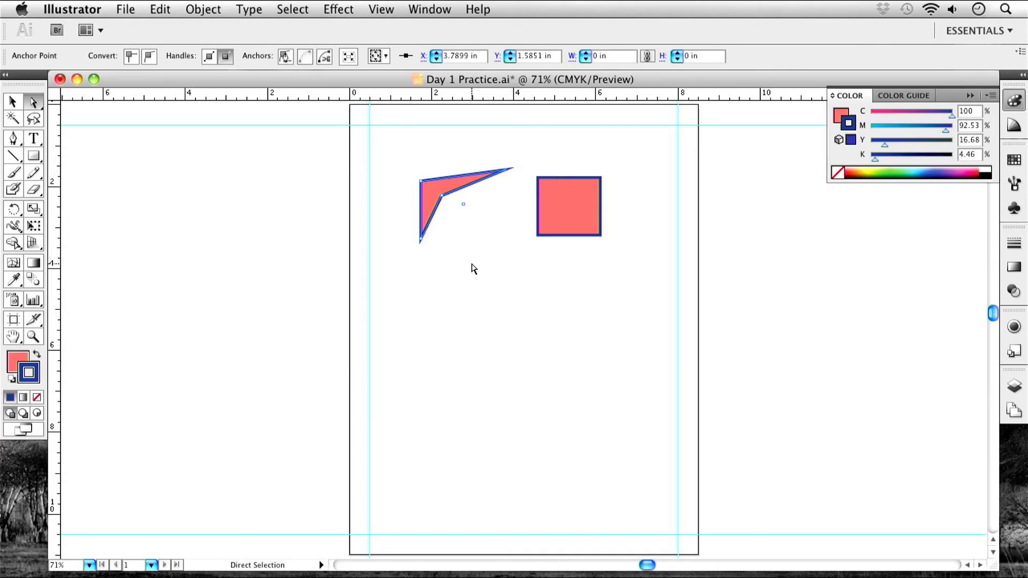
pyautogui.click(473, 269)
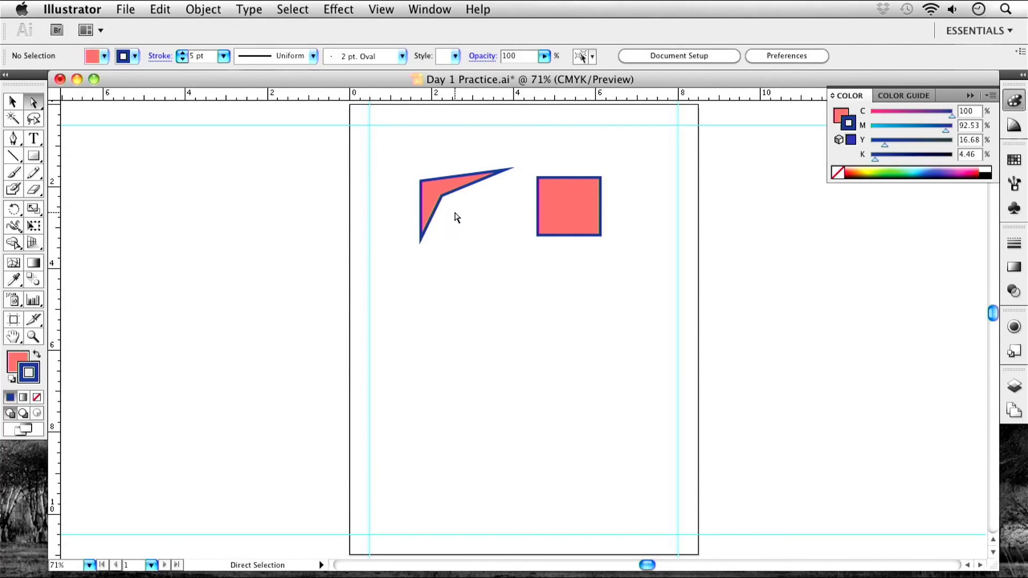
# Step: Move the left shape's inner anchor point to about X 2.9 in, Y 4.21 in, and its upper-right one to about X 3.71 in, Y 1.51 in
pyautogui.moveTo(442, 195); pyautogui.dragTo(483, 250)
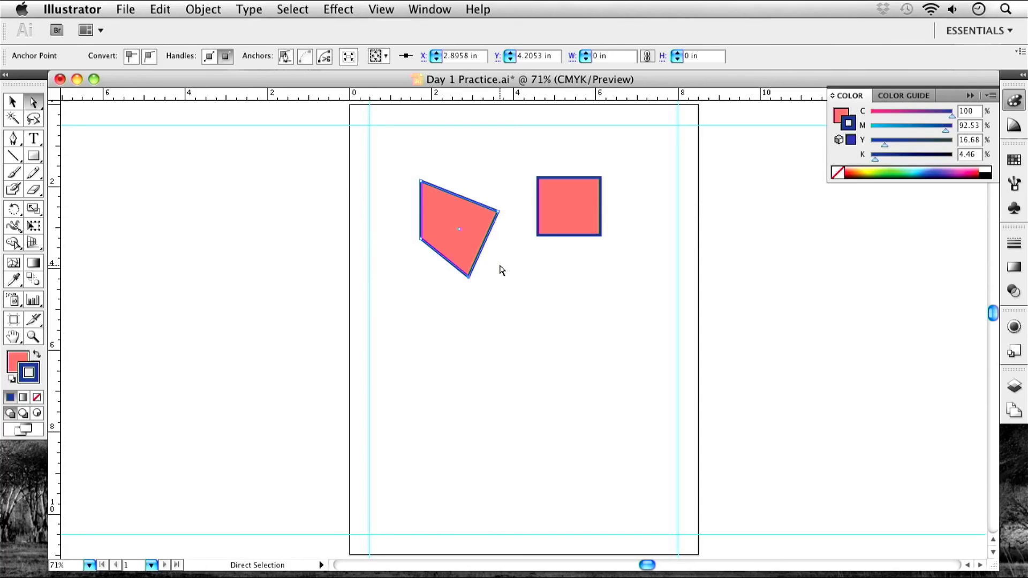
pyautogui.moveTo(498, 211); pyautogui.dragTo(502, 167)
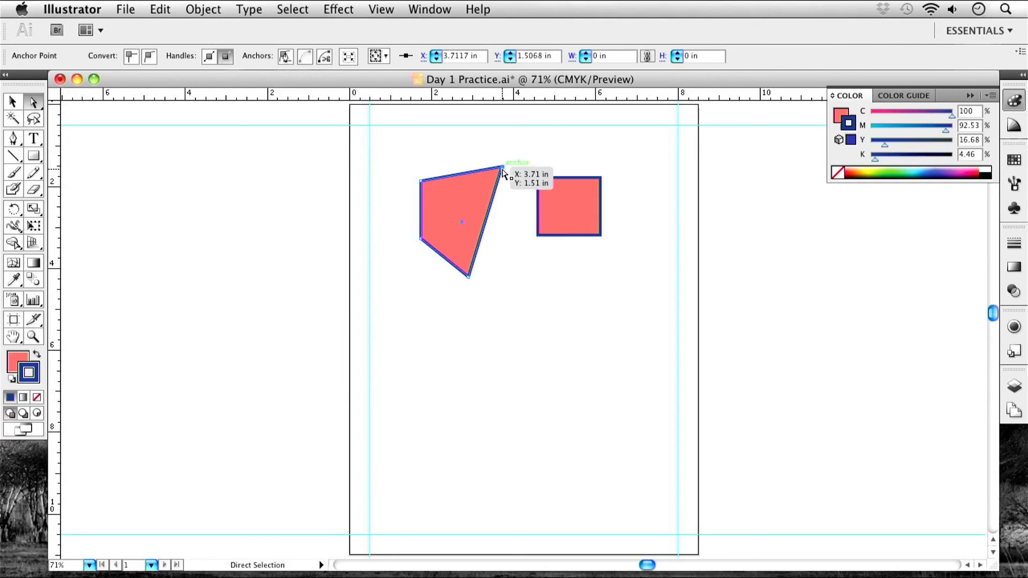
pyautogui.click(507, 199)
# Step: Delete the left shape's upper-right anchor point, and undo the deletion
pyautogui.click(502, 167)
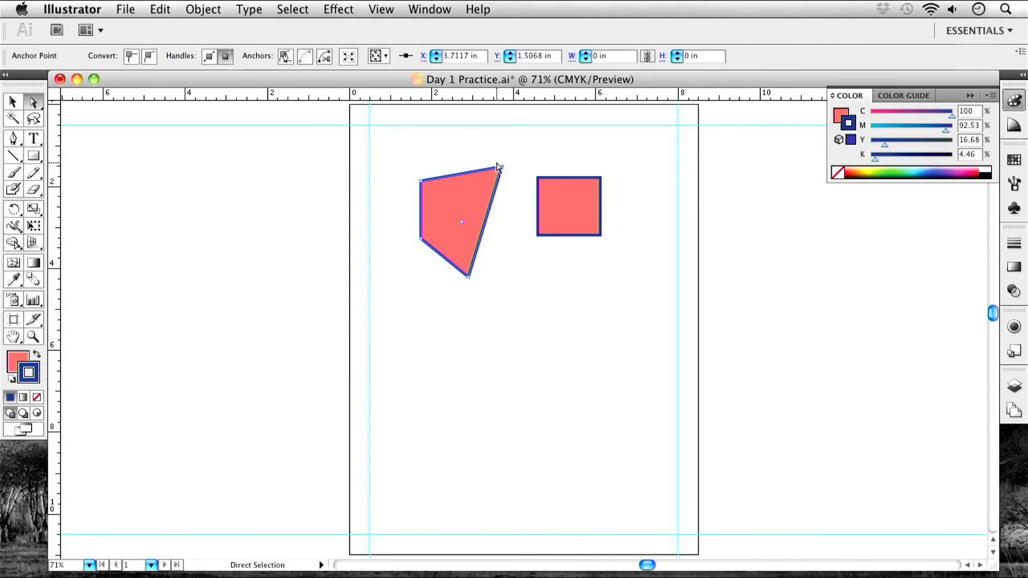
pyautogui.press('Delete')
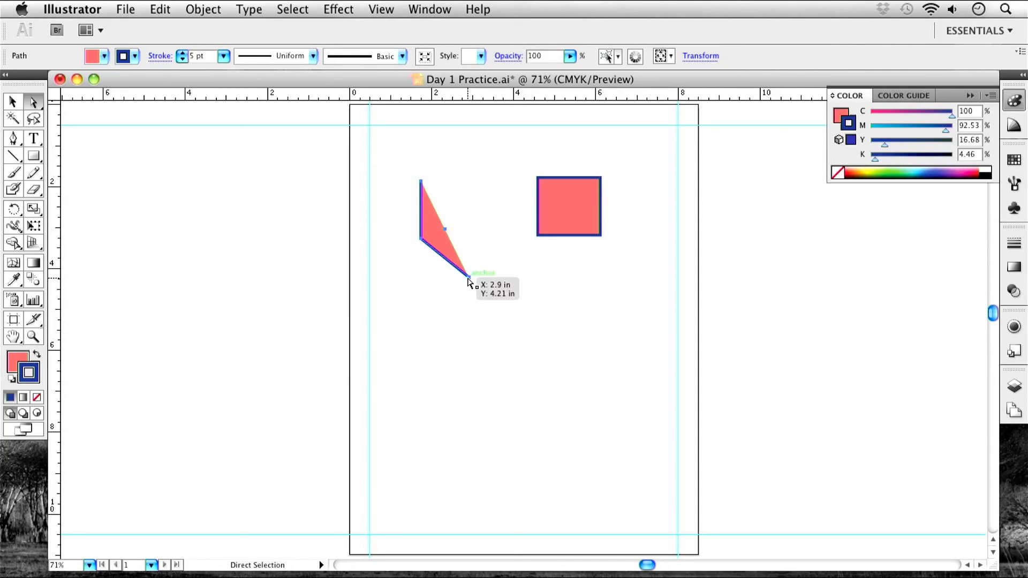
pyautogui.moveTo(469, 280); pyautogui.dragTo(502, 168)
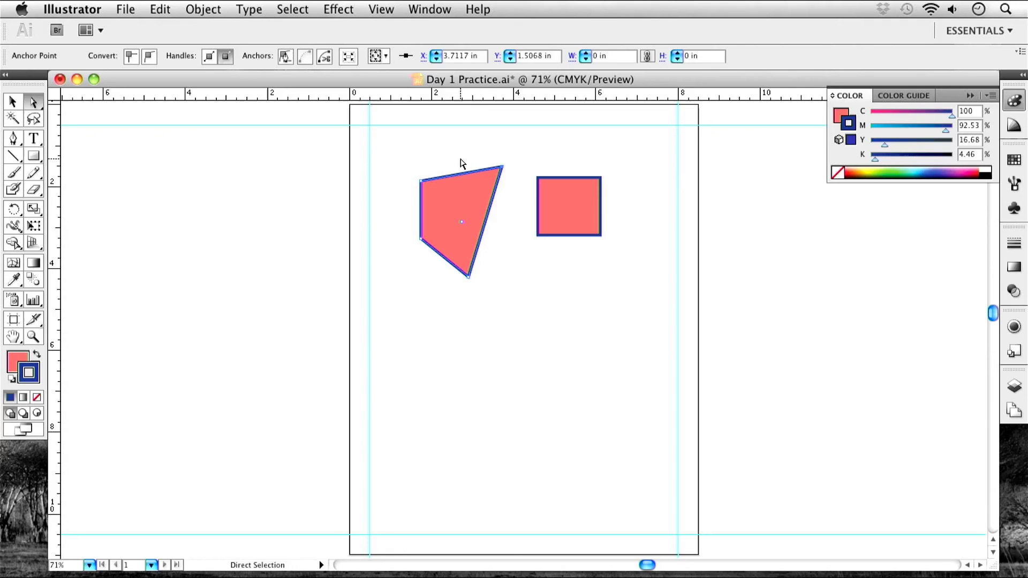
# Step: Move the whole irregular shape and the rectangle slightly lower on the page with the Selection tool, leaving their upper edges level
pyautogui.click(462, 164)
pyautogui.click(13, 102)
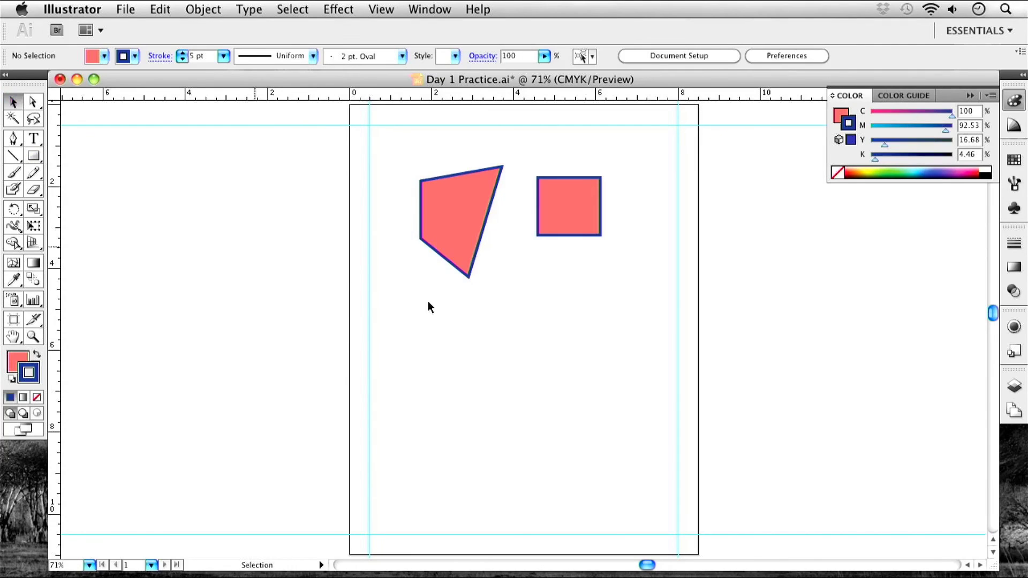
pyautogui.moveTo(484, 247); pyautogui.dragTo(490, 334)
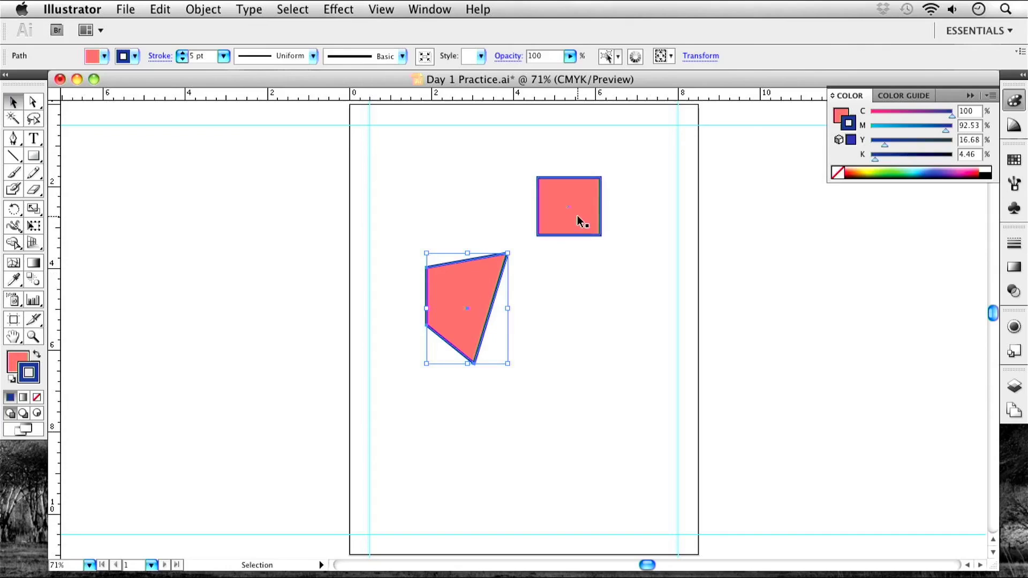
pyautogui.moveTo(580, 222); pyautogui.dragTo(585, 280)
pyautogui.moveTo(470, 314); pyautogui.dragTo(474, 251)
pyautogui.moveTo(574, 263); pyautogui.dragTo(573, 235)
pyautogui.moveTo(490, 223); pyautogui.dragTo(480, 234)
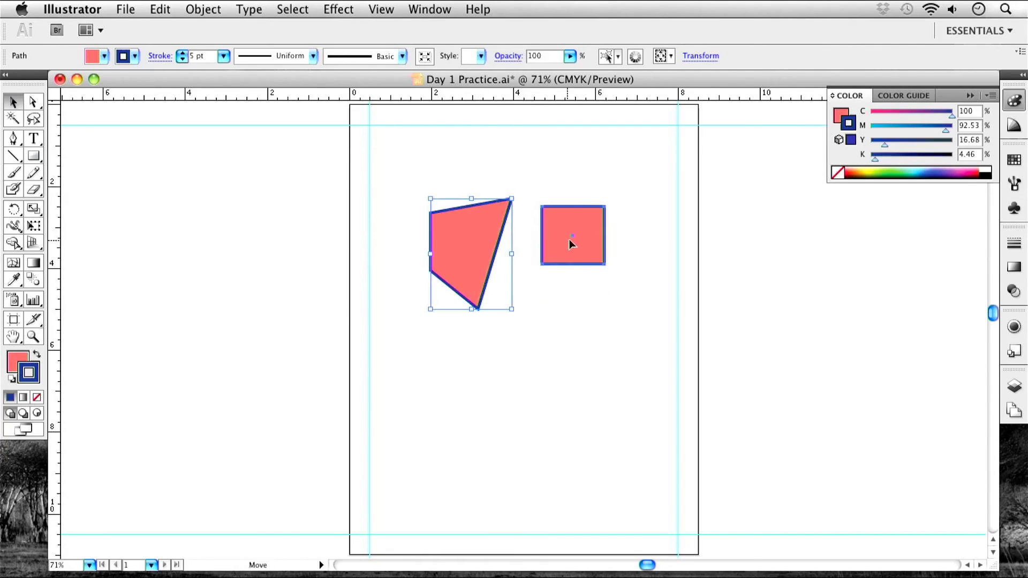
pyautogui.moveTo(567, 239); pyautogui.dragTo(566, 232)
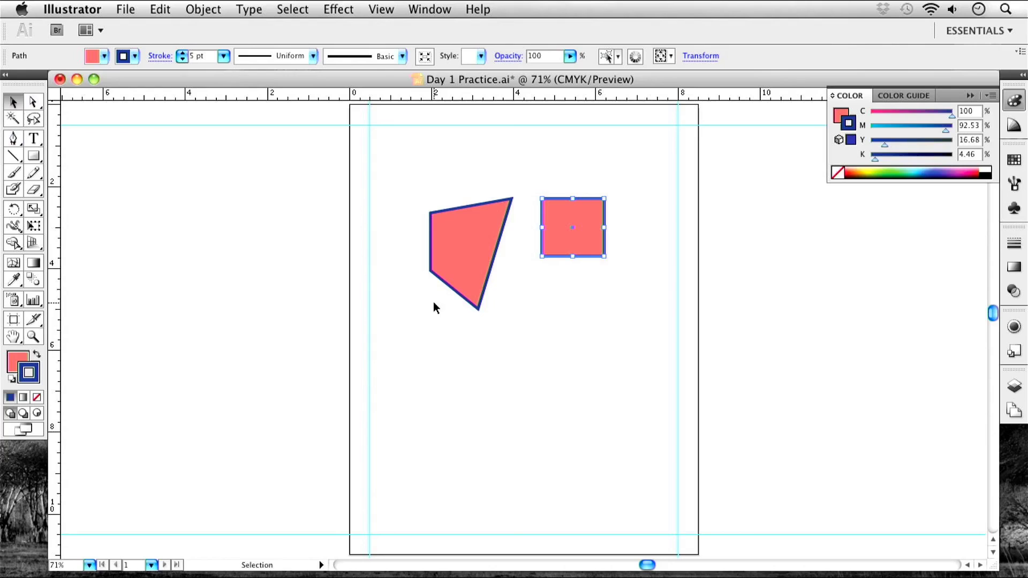
# Step: Save the Day 1 Practice.ai document
pyautogui.click(125, 11)
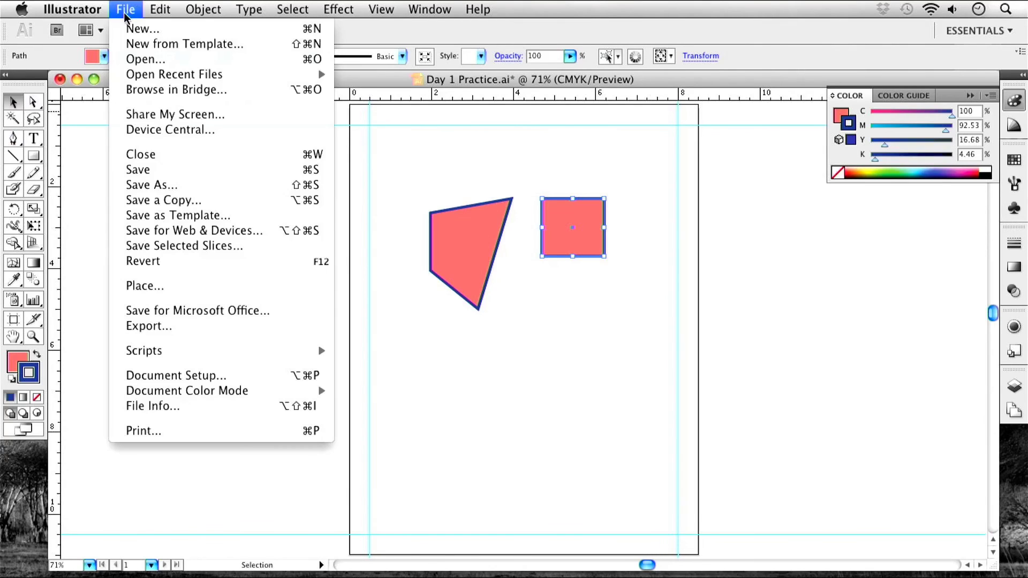
pyautogui.click(228, 170)
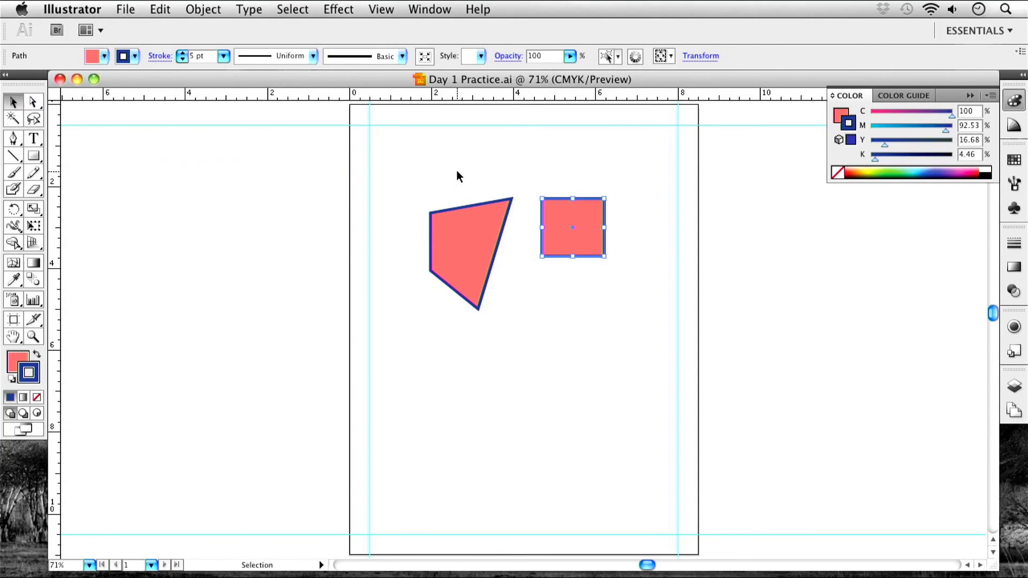
pyautogui.press('super+s')
# Step: Resave the document after moving the irregular shape down and to the right, and shift the shape back up and to the left
pyautogui.click(445, 169)
pyautogui.moveTo(483, 262); pyautogui.dragTo(514, 310)
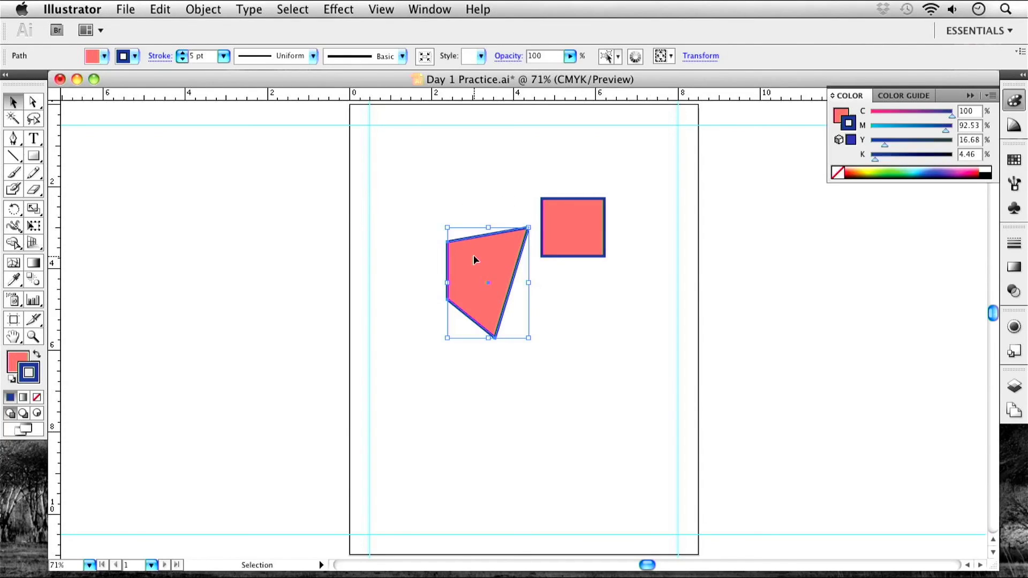
pyautogui.press('super+s')
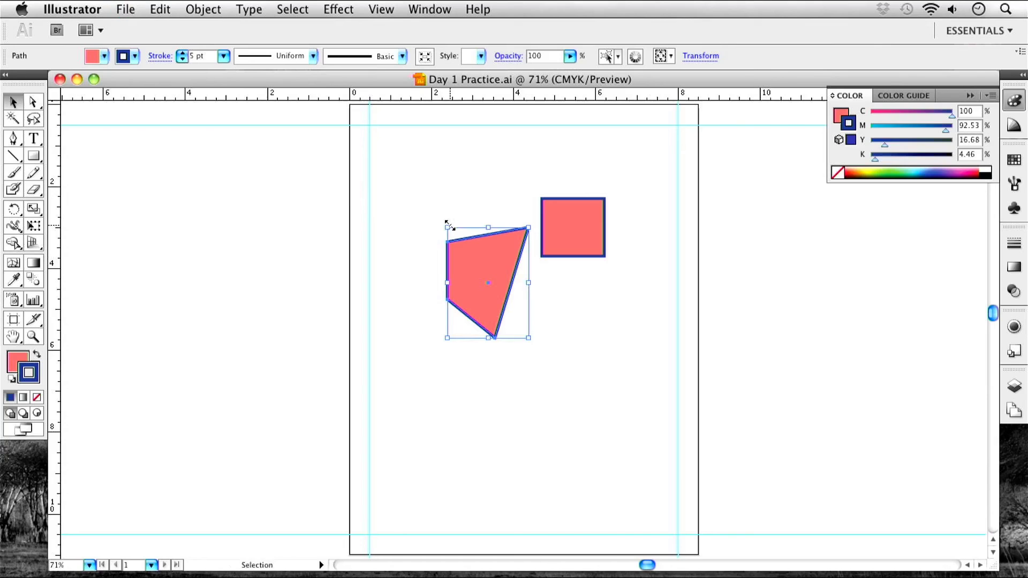
pyautogui.moveTo(477, 288); pyautogui.dragTo(449, 241)
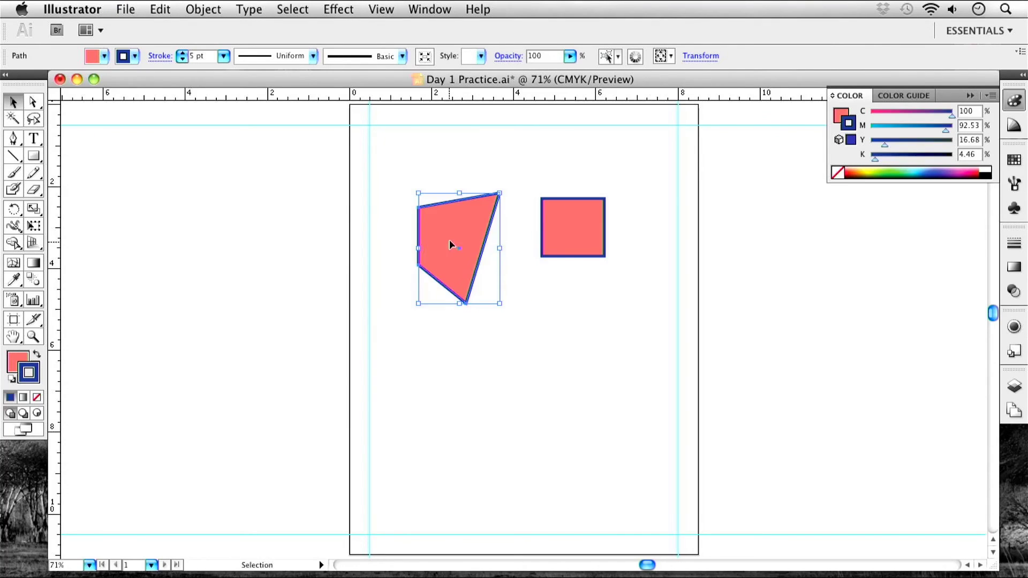